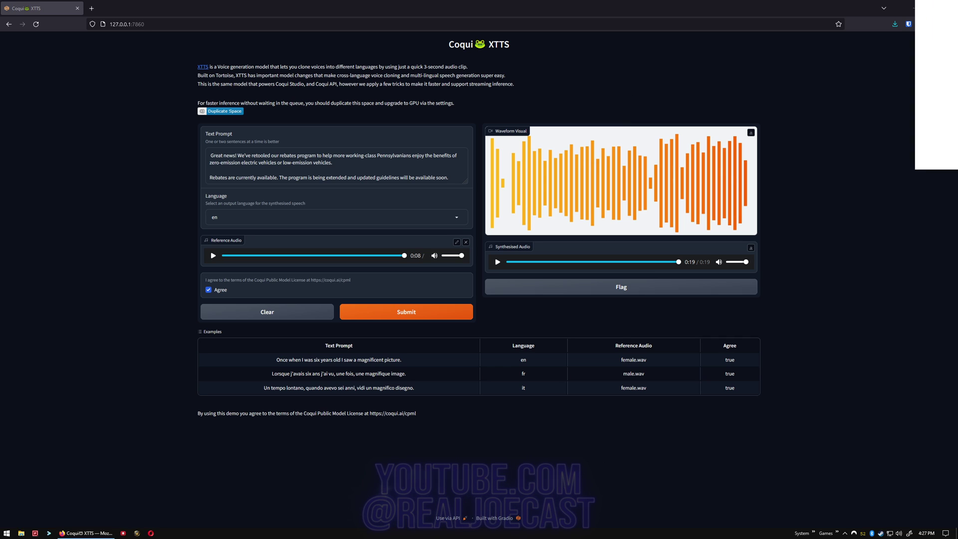
Step: Drag the Pinokio launcher to the screen centre, then snap it to the right half
left_click_drag(780, 141, 475, 146)
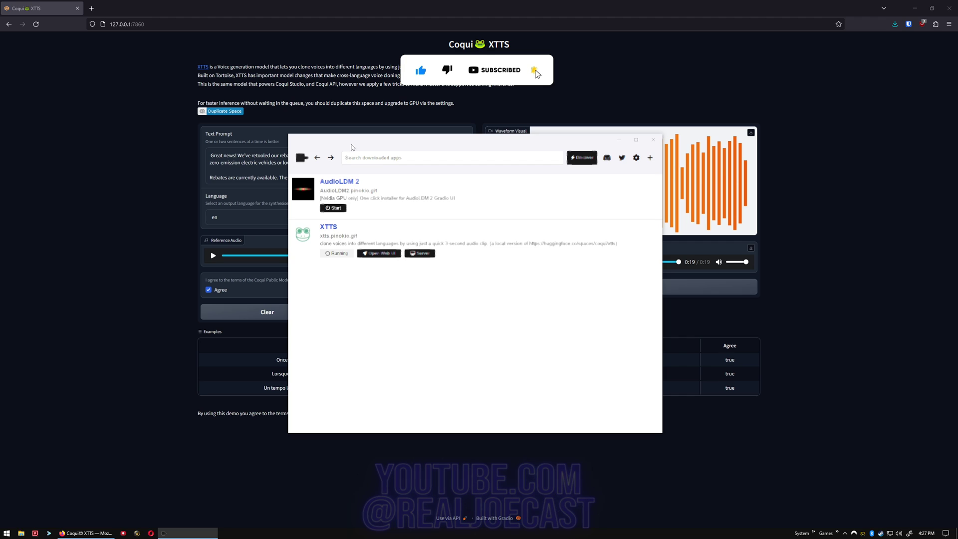
left_click_drag(352, 148, 314, 163)
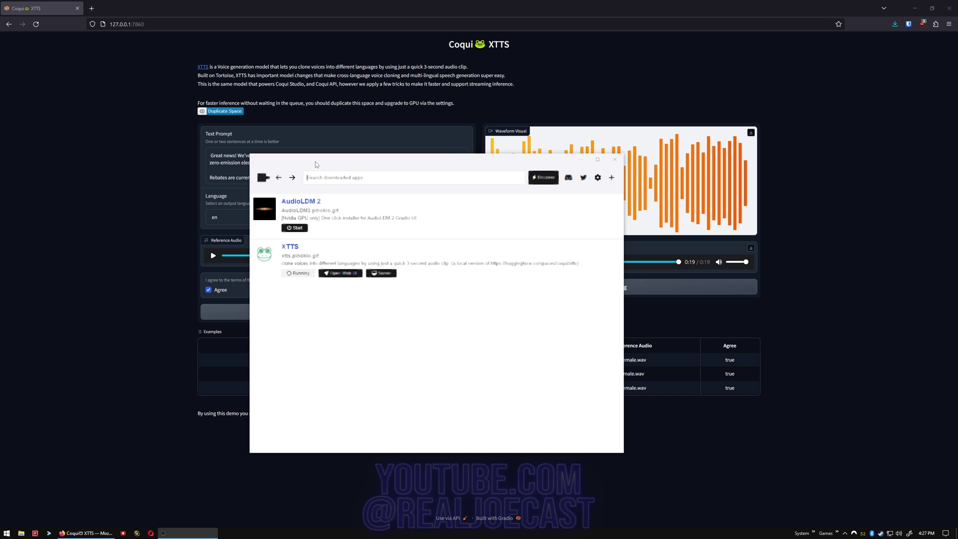
left_click_drag(315, 164, 953, 146)
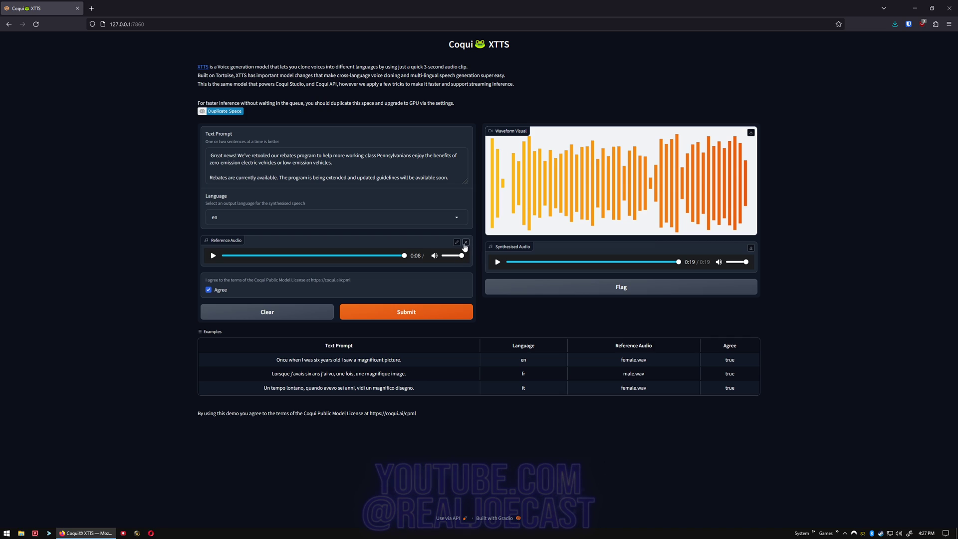
Step: Play the 0:08 reference voice clip and restart it from the beginning
left_click(213, 256)
left_click(213, 256)
Step: Replace the reference clip with a vocodes .wav from Downloads and preview it
left_click(465, 242)
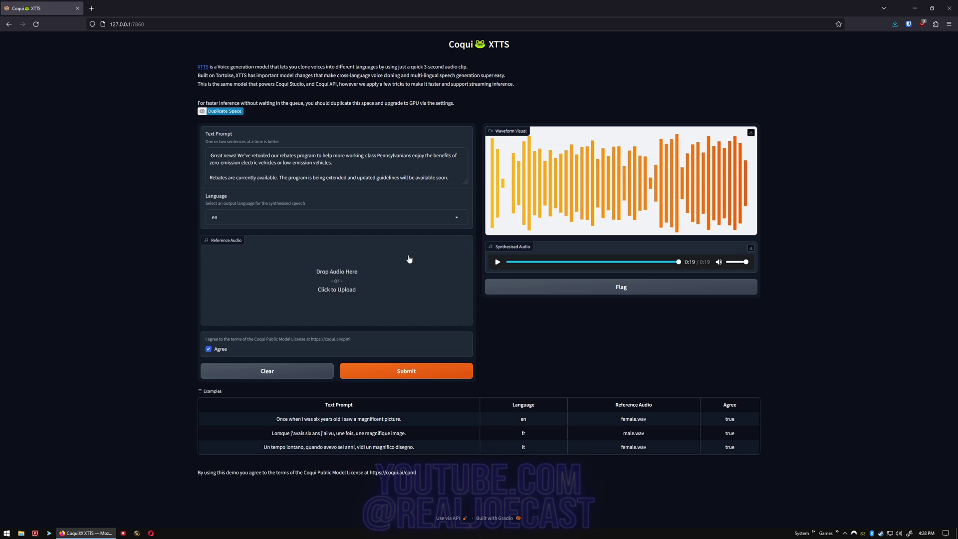
left_click(344, 275)
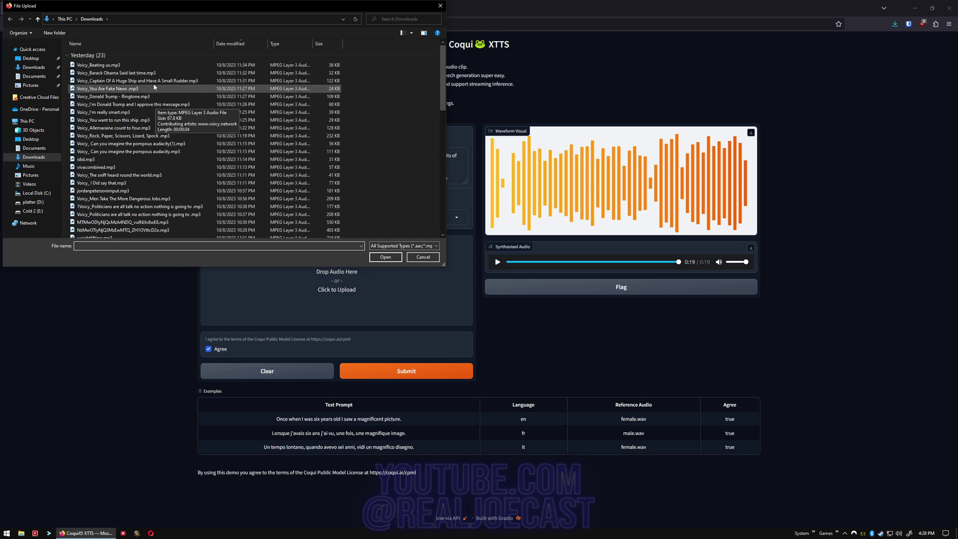
scroll(151, 157, "down", 2)
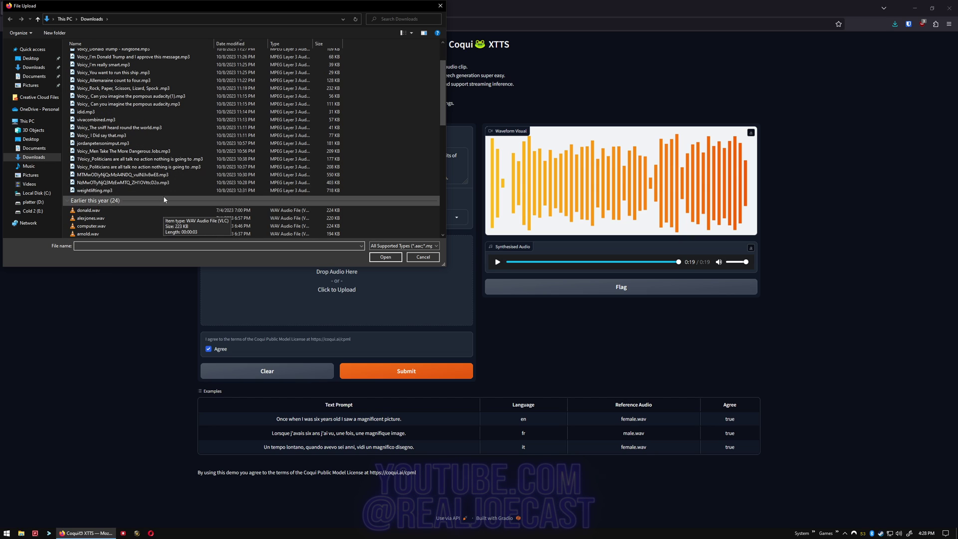
scroll(159, 190, "down", 2)
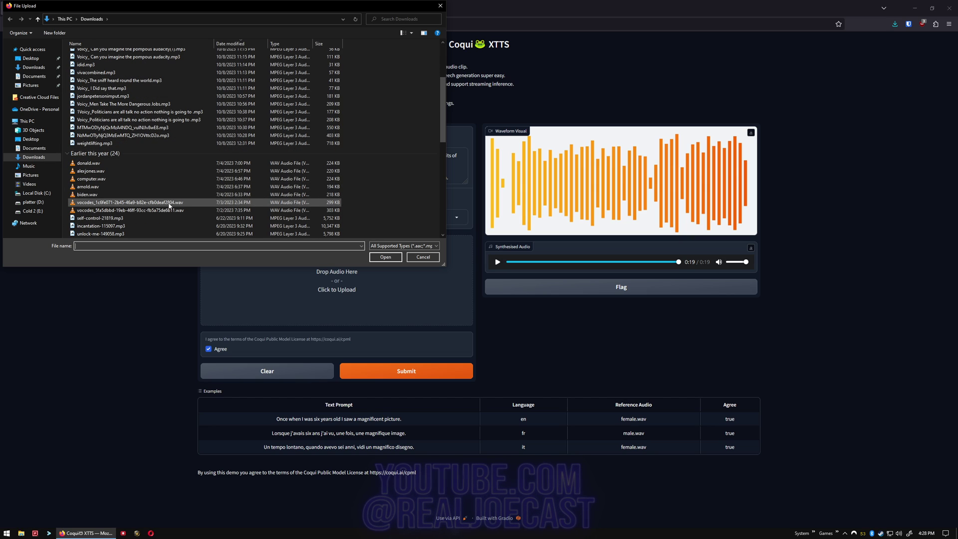
left_click(169, 203)
left_click(381, 257)
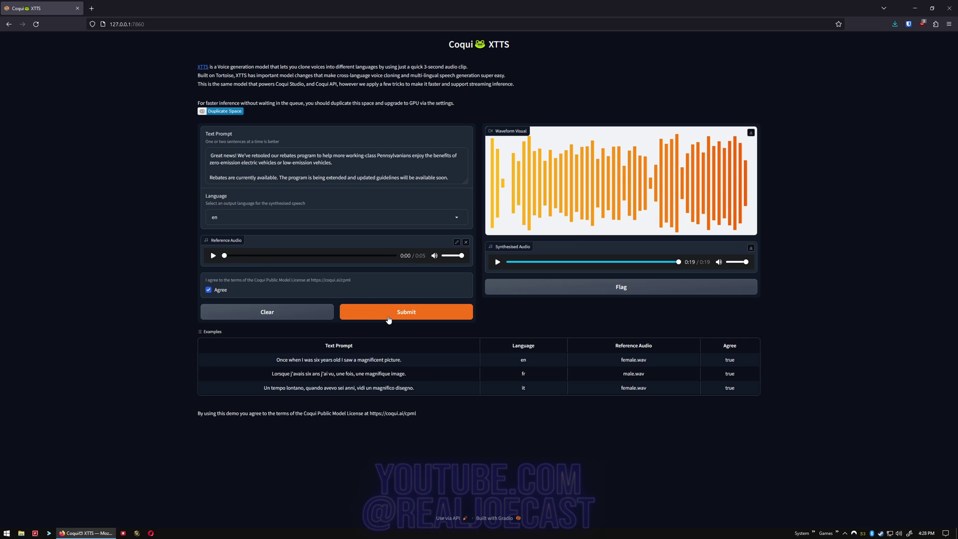
left_click(213, 256)
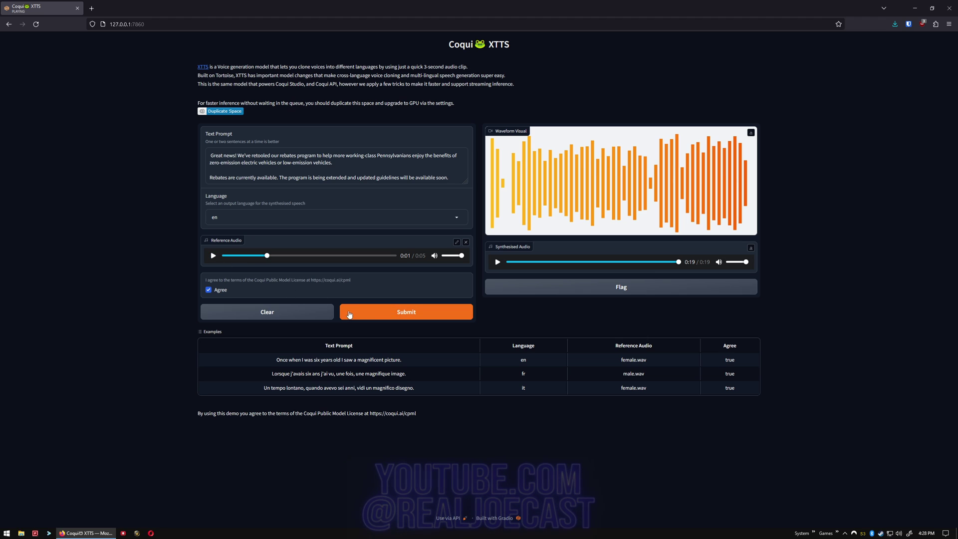
Step: Swap in a different vocodes .wav as the new 0:05 reference clip
left_click(465, 243)
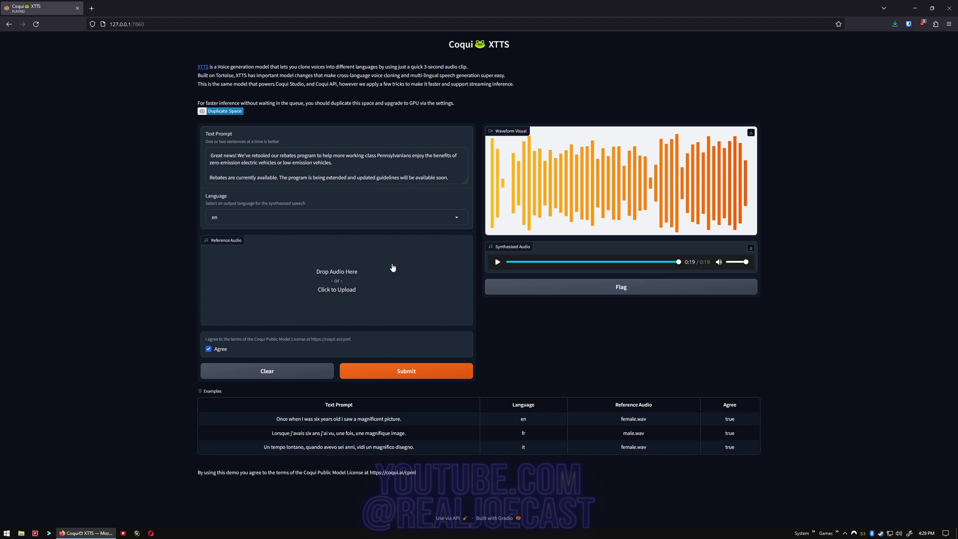
left_click(343, 274)
scroll(144, 199, "down", 4)
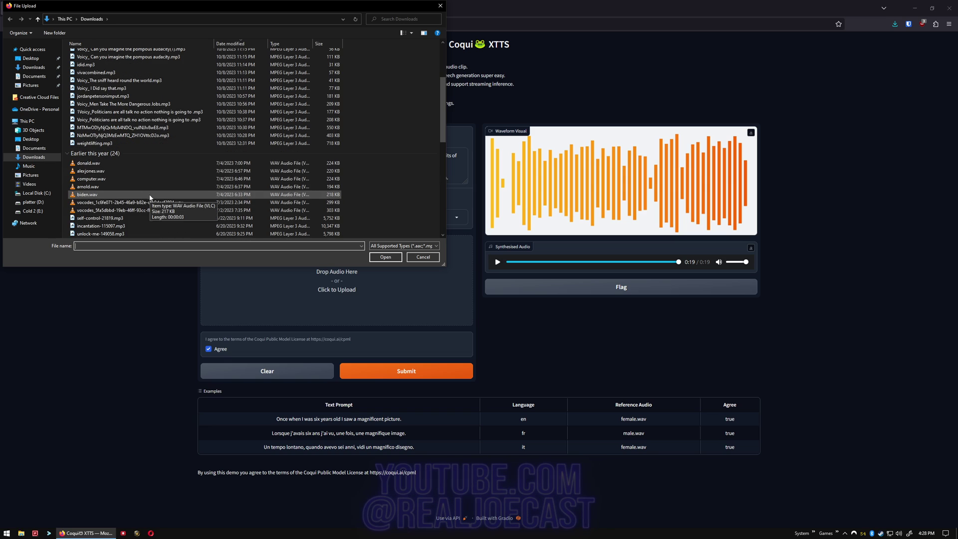
double_click(145, 210)
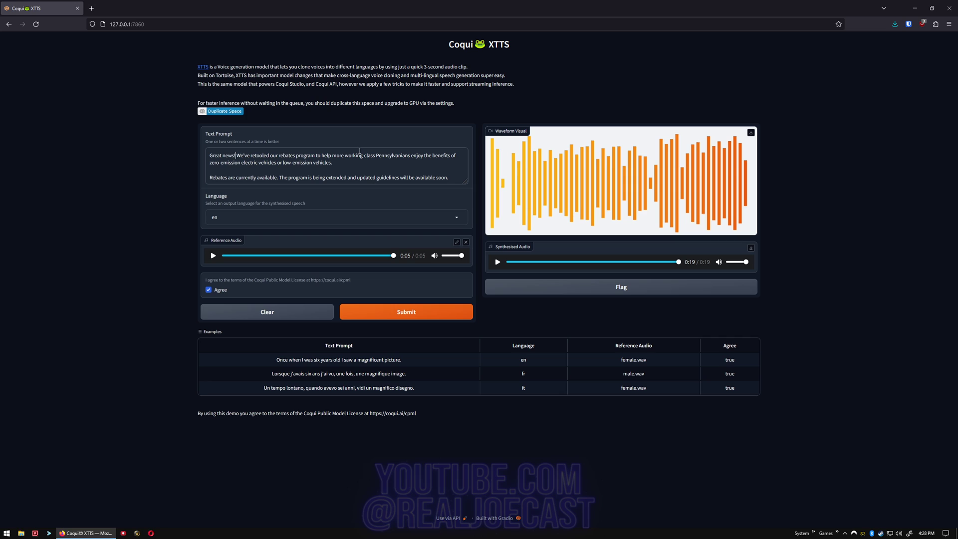
Step: Put 'Great news!' on its own line in the prompt and play the 0:18 synthesised clip
key("BackSpace")
key("shift+Return")
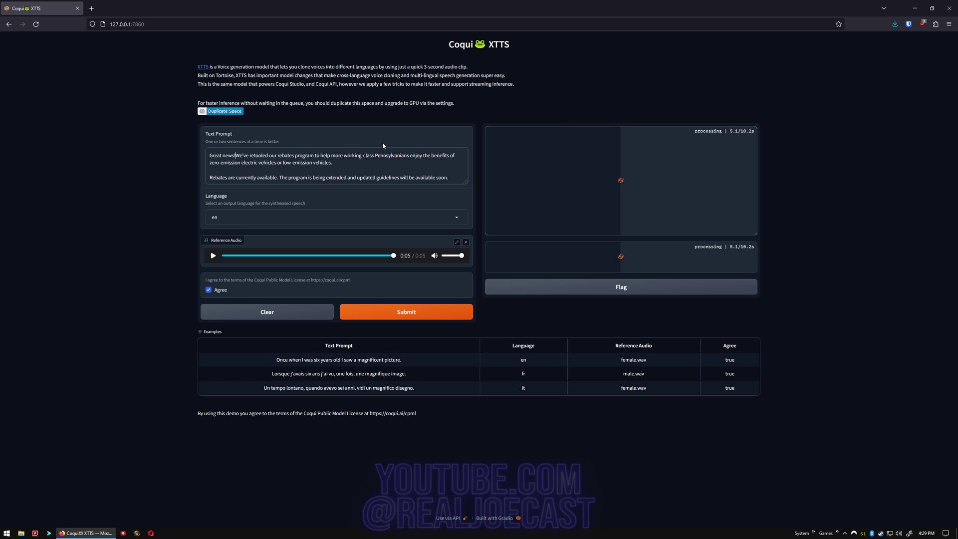
key("Return")
key("Return")
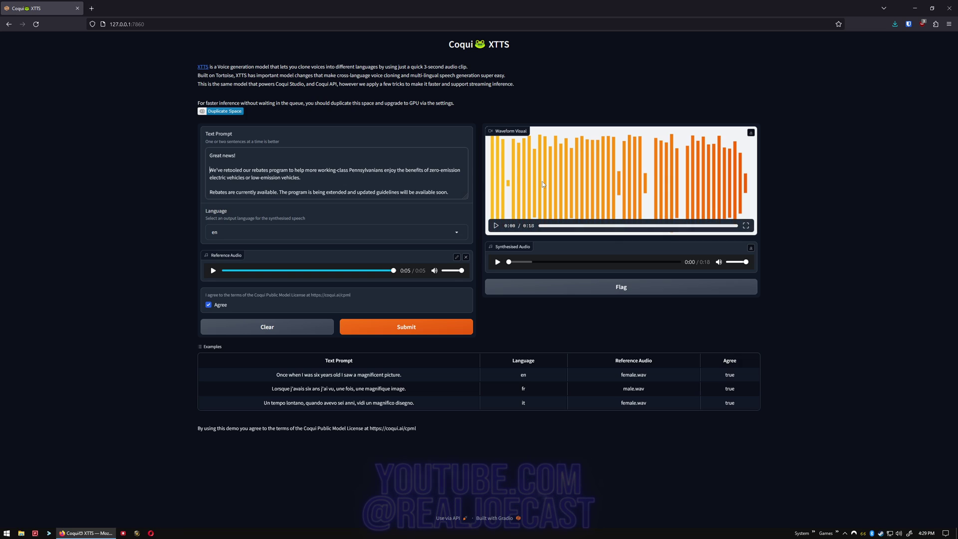
left_click(498, 262)
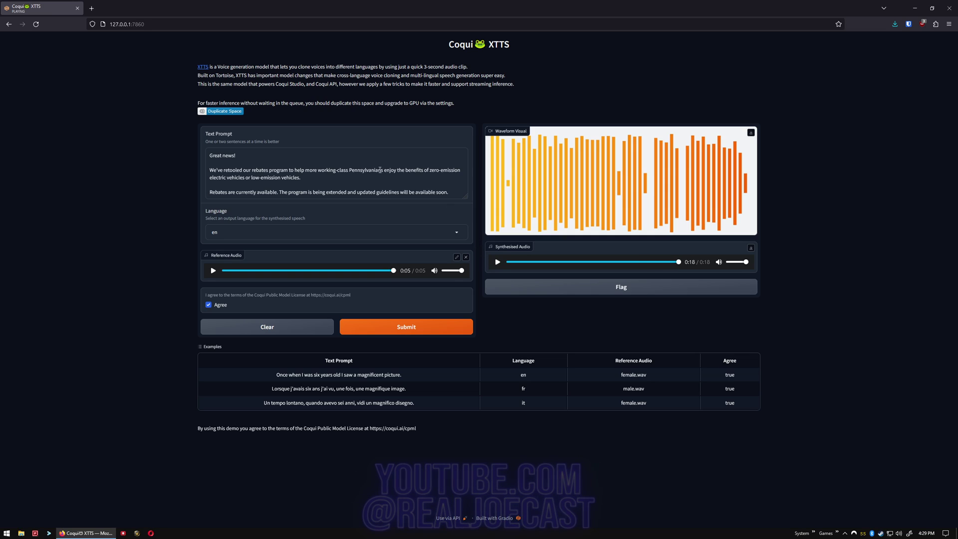
Step: Delete the 'Great news!' line and the closing 'Rebates are currently available' sentence from the prompt
left_click_drag(235, 155, 186, 146)
key("BackSpace")
key("Delete")
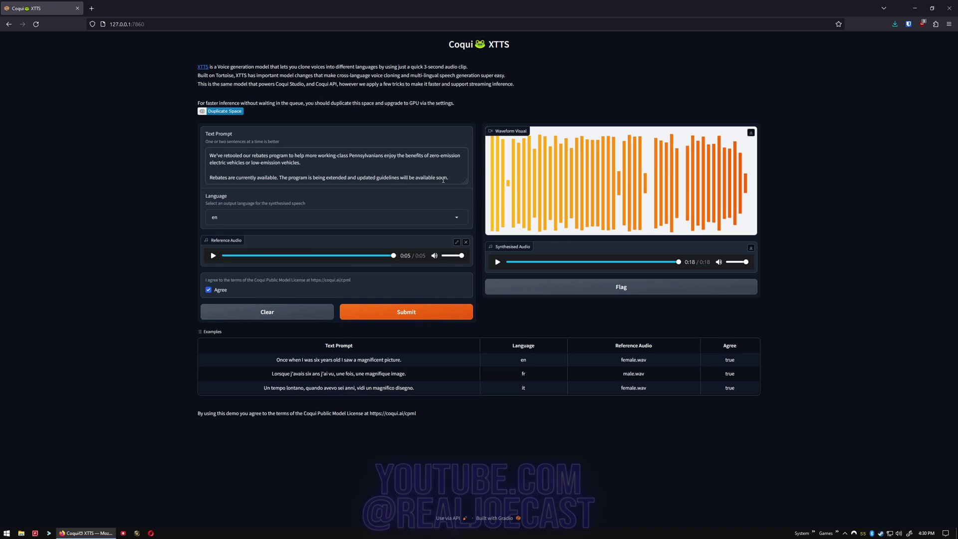
left_click_drag(449, 178, 199, 180)
key("BackSpace")
key("BackSpace")
key("BackSpace")
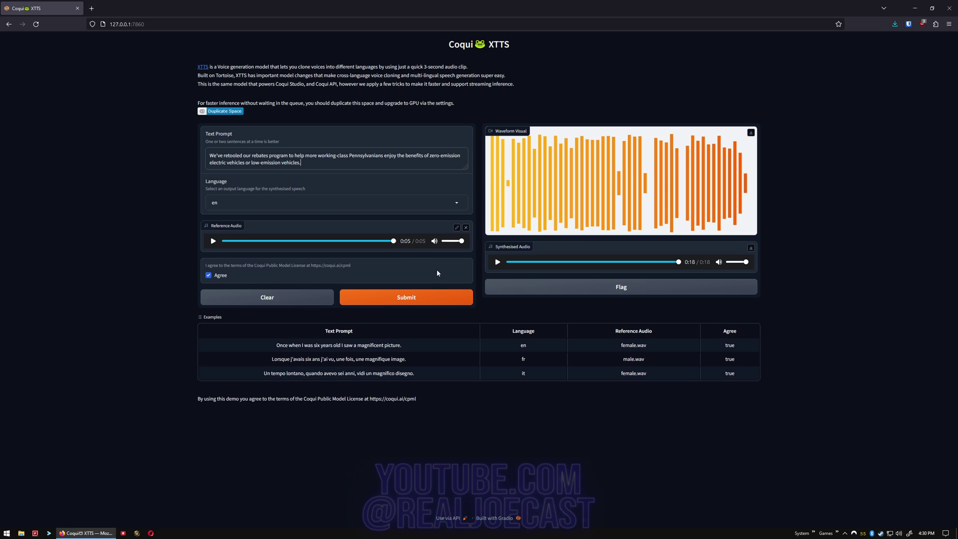
Step: Generate speech from the shortened prompt, play it, then regenerate and replay the 0:10 clip
left_click(423, 302)
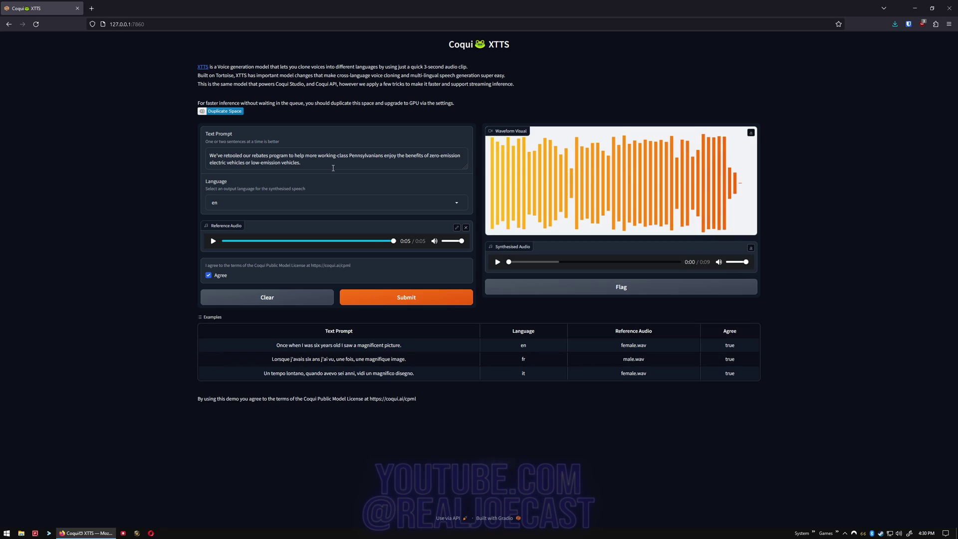
left_click(498, 262)
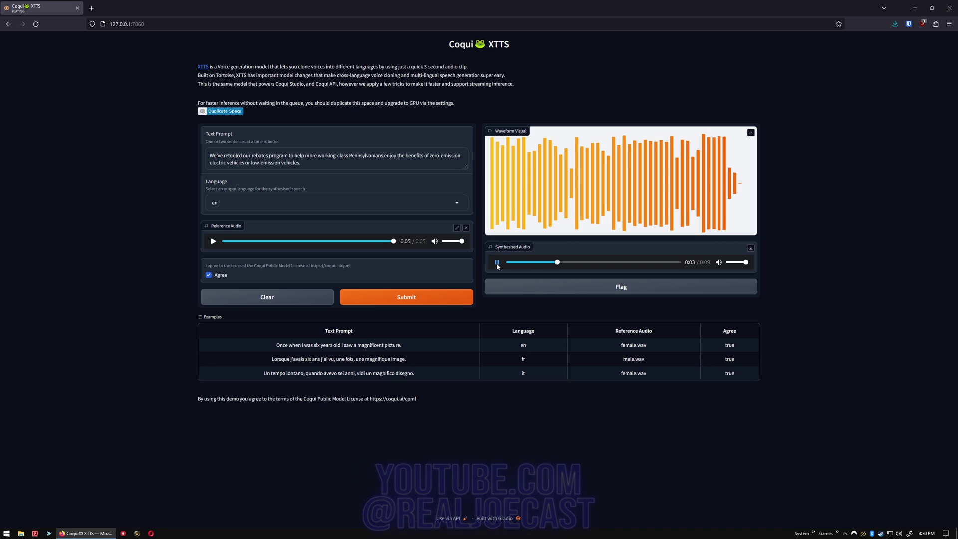
left_click(497, 264)
left_click(424, 299)
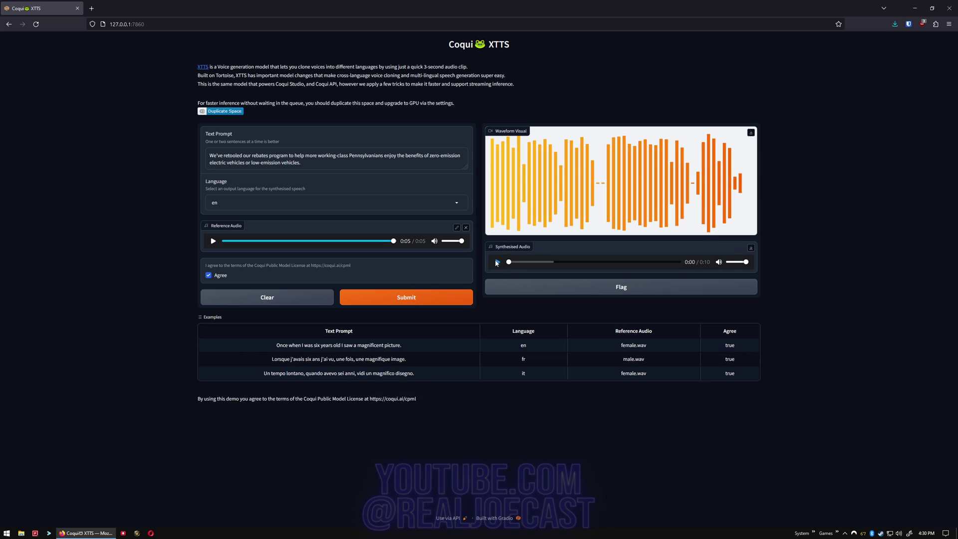
left_click(497, 262)
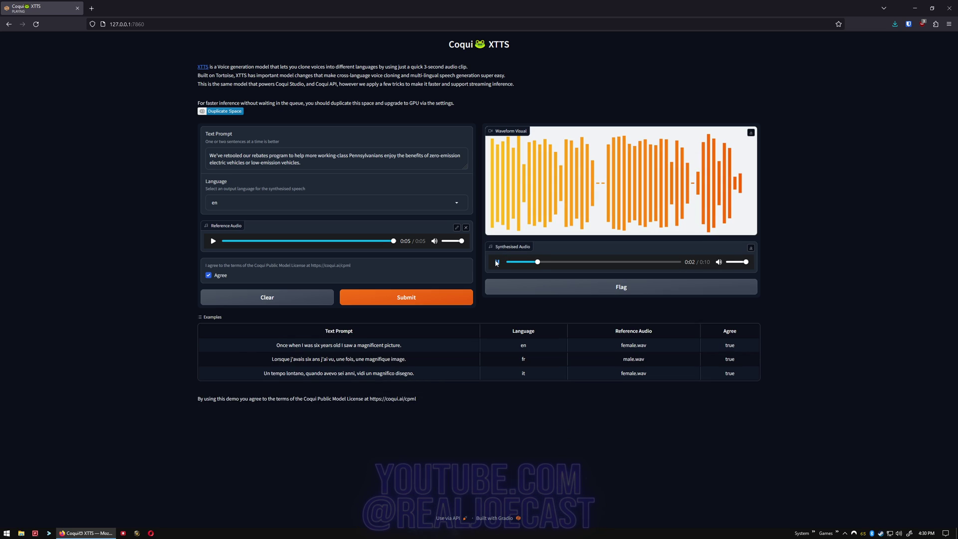
left_click(497, 262)
Step: Trim the reference clip's start and end points, regenerate, and play the 0:10 result
left_click(457, 228)
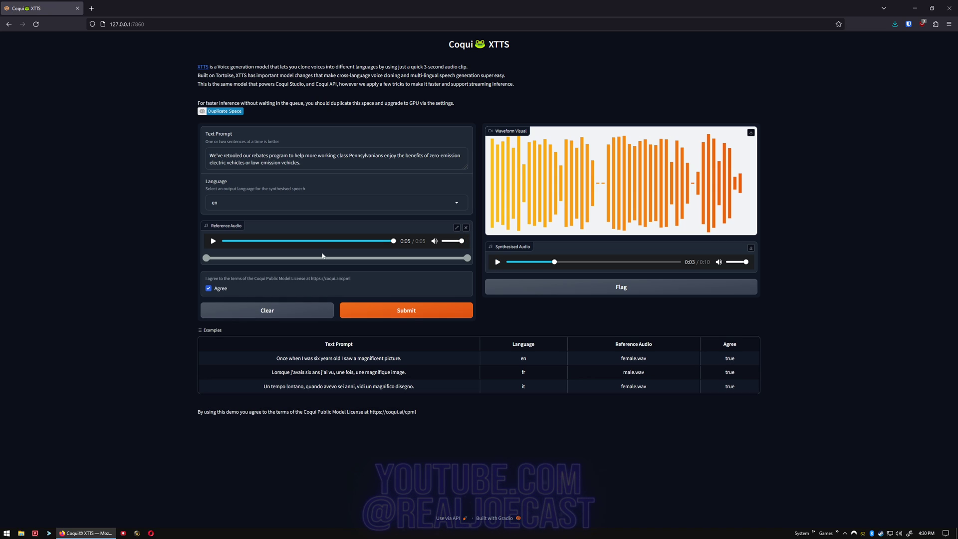
left_click_drag(207, 258, 300, 265)
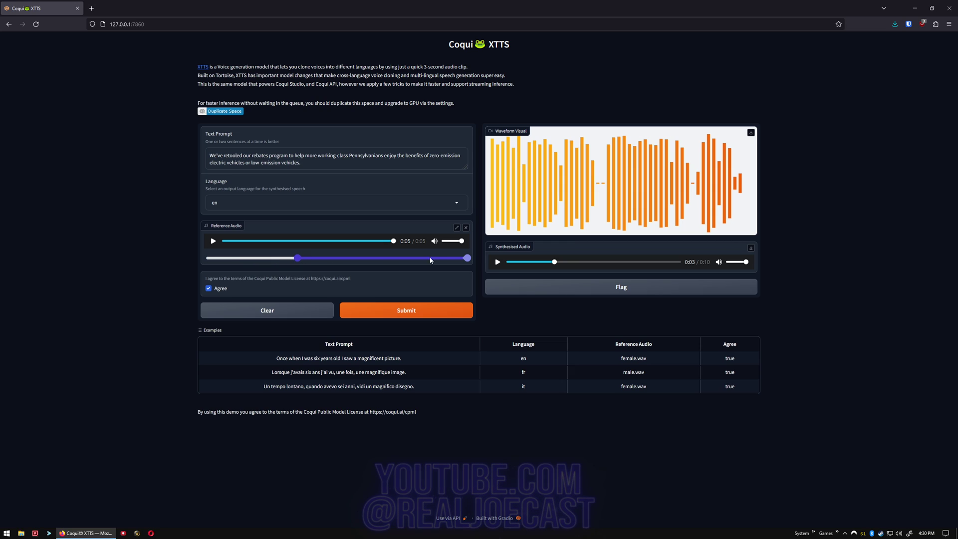
left_click_drag(468, 257, 350, 258)
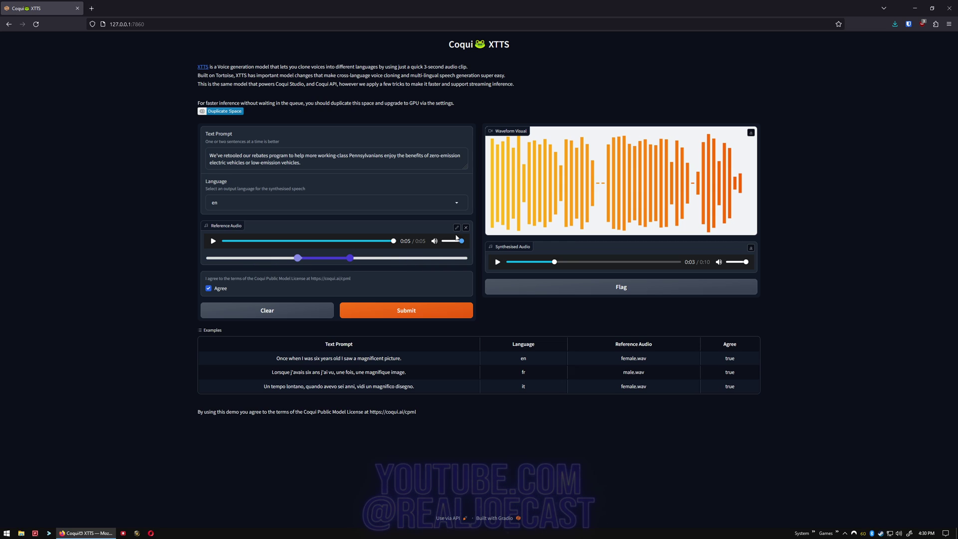
left_click(458, 229)
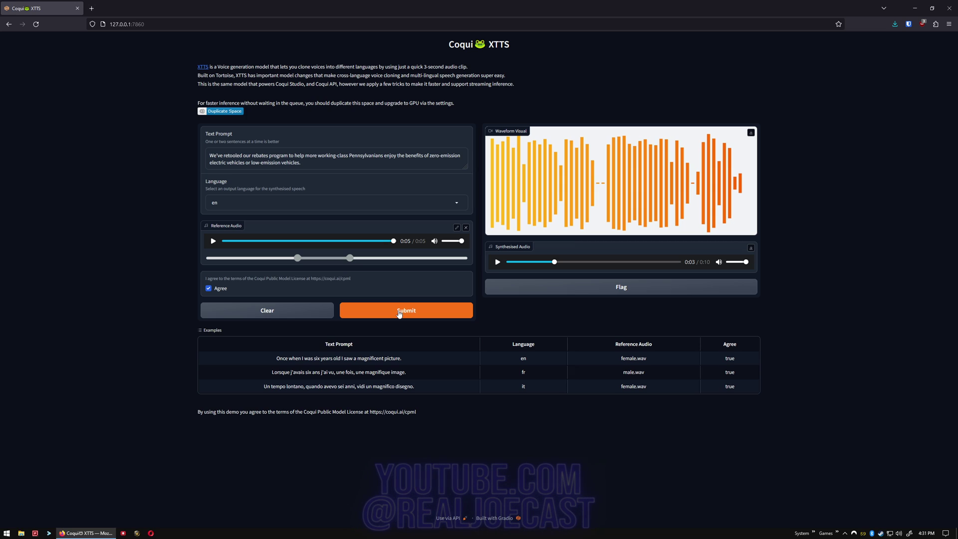
left_click_drag(350, 258, 399, 259)
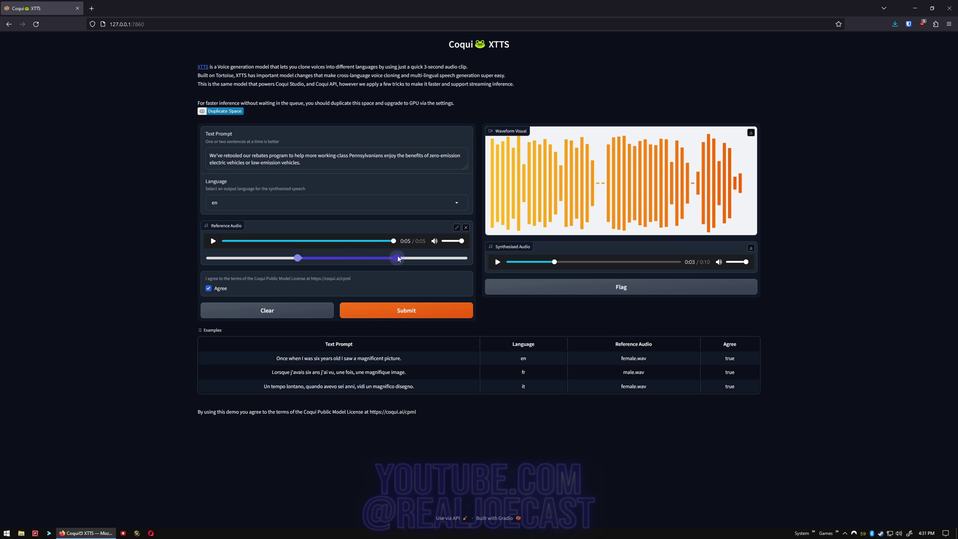
left_click_drag(299, 258, 272, 258)
left_click(420, 311)
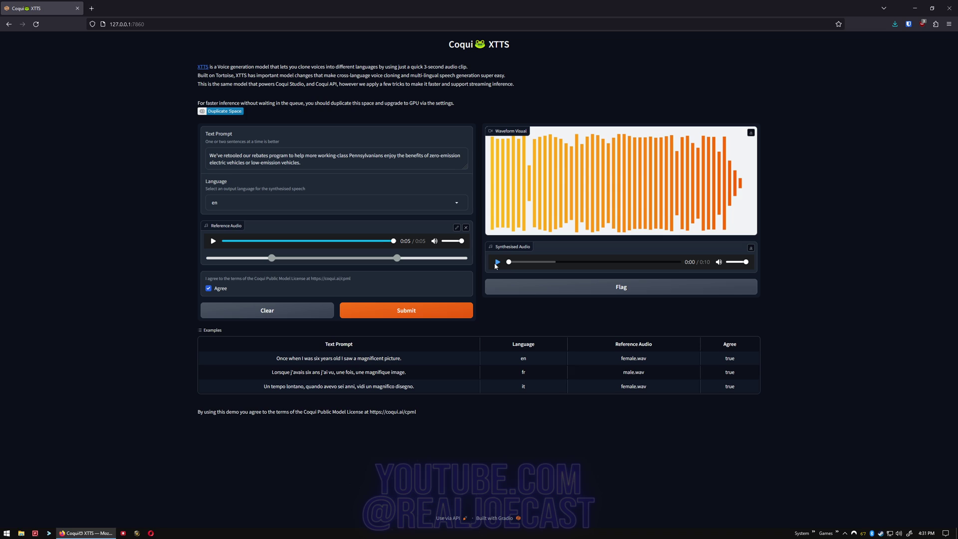
left_click(498, 262)
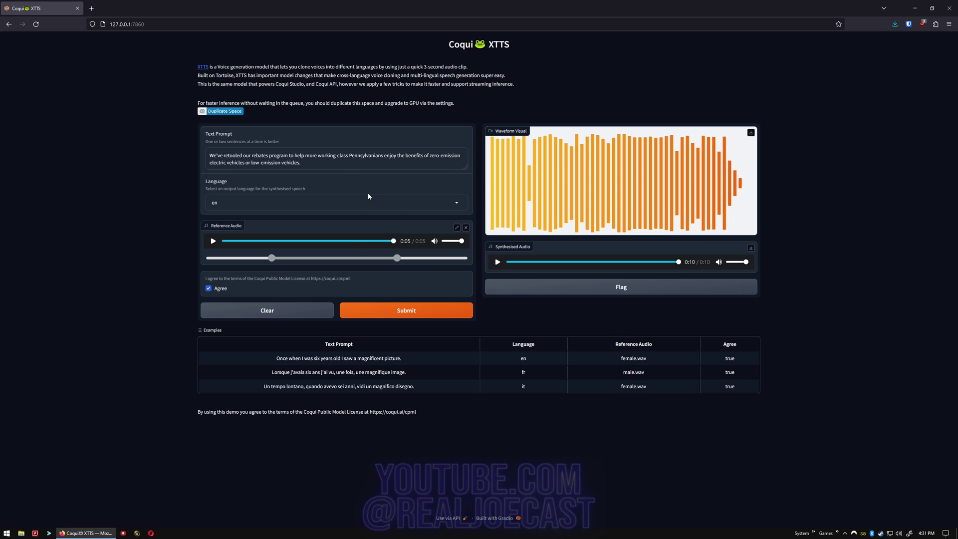
Step: Replace the reference audio with vivacombined.mp3 and preview it
left_click(466, 229)
left_click(348, 264)
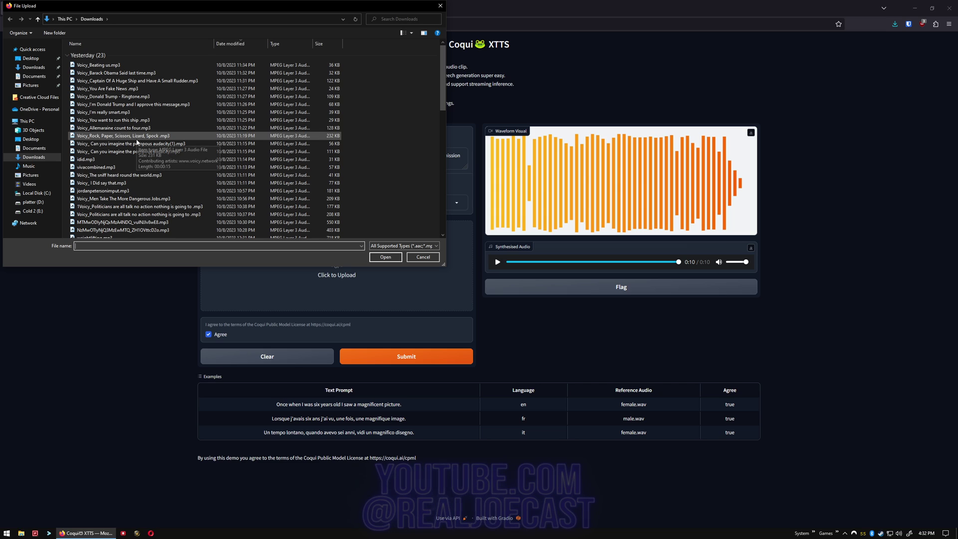
left_click(119, 167)
left_click(385, 256)
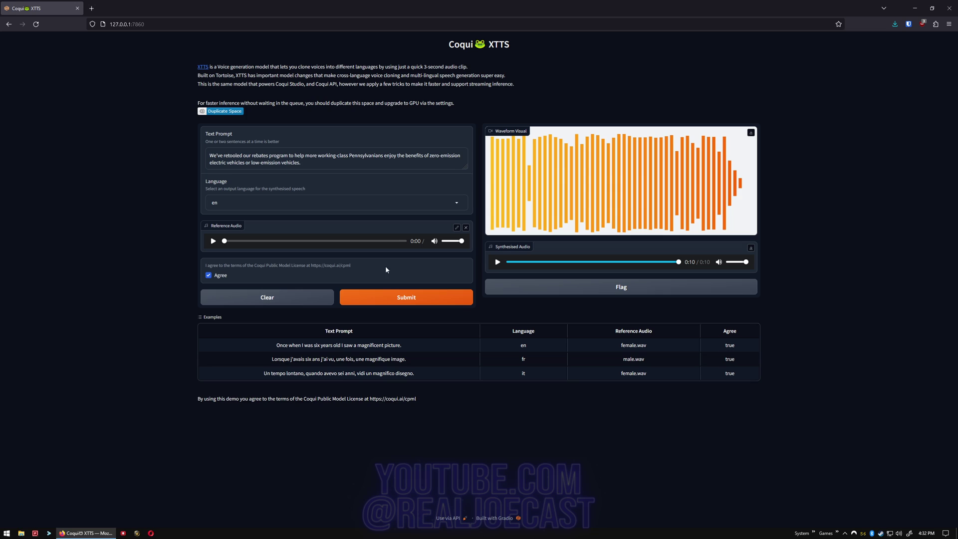
left_click(213, 241)
Step: Extend the reference trim to the clip's end, replay it from the start, and submit
left_click(456, 227)
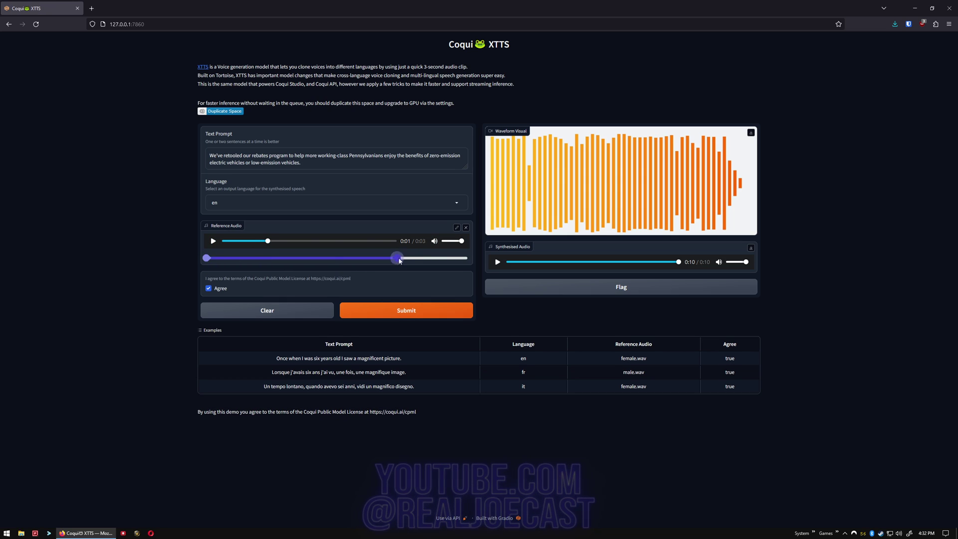
left_click_drag(397, 258, 469, 258)
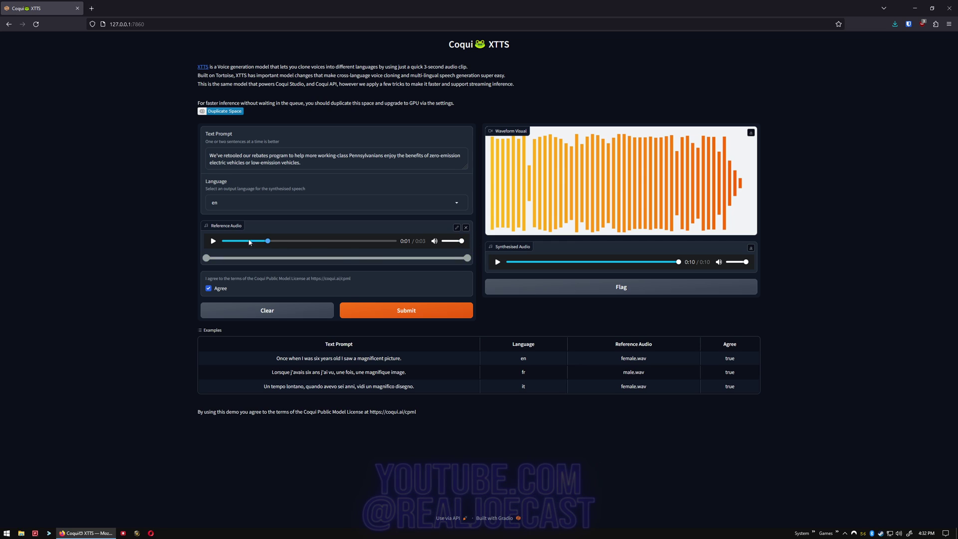
left_click(213, 241)
left_click_drag(266, 241, 223, 241)
left_click(213, 241)
left_click(455, 311)
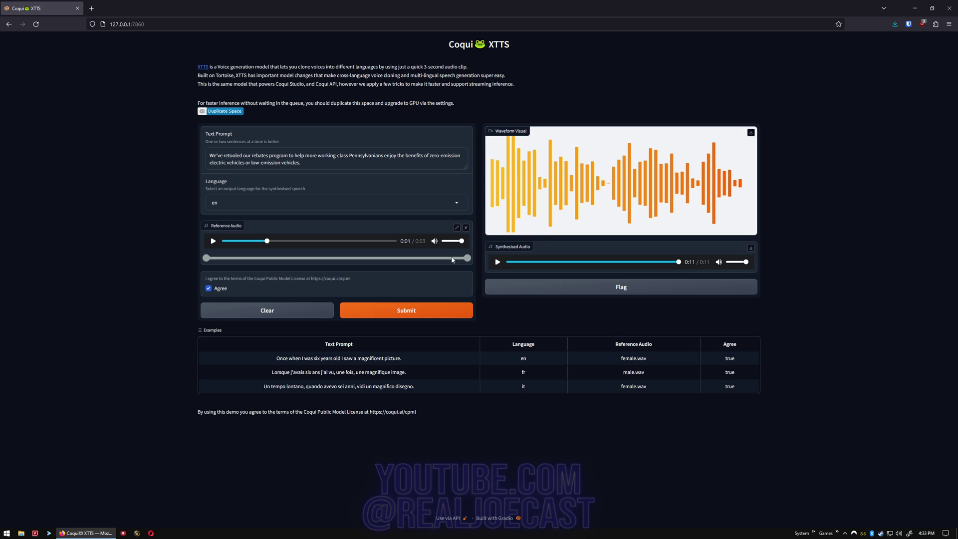
Step: Reload the full 0:11 vivacombined.mp3 reference, regenerate, and play the 0:09 clip
left_click(466, 228)
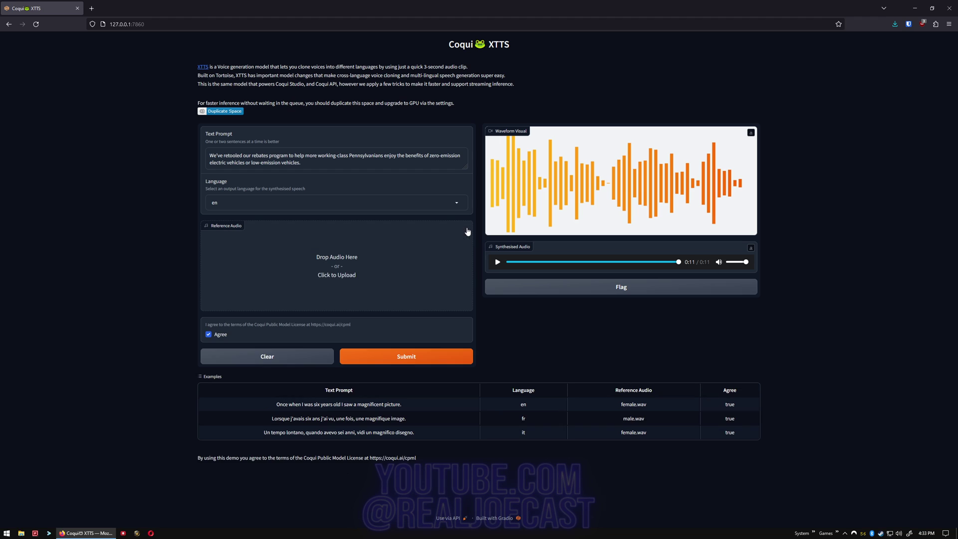
left_click(346, 282)
double_click(112, 166)
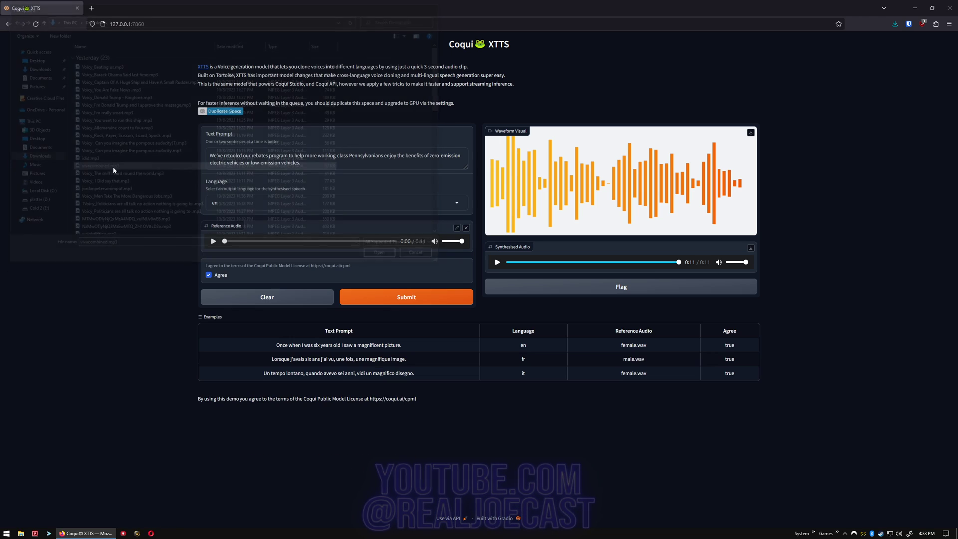
left_click(214, 241)
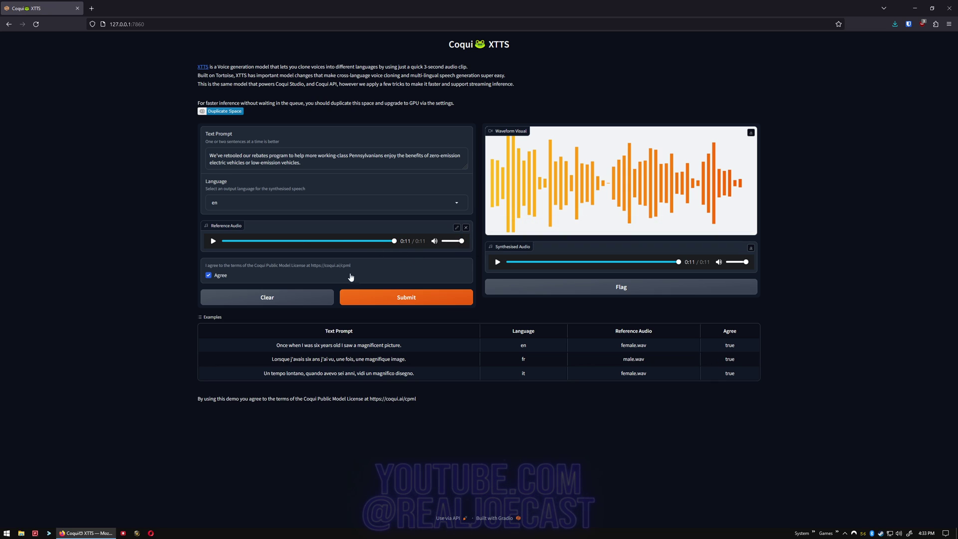
left_click(418, 299)
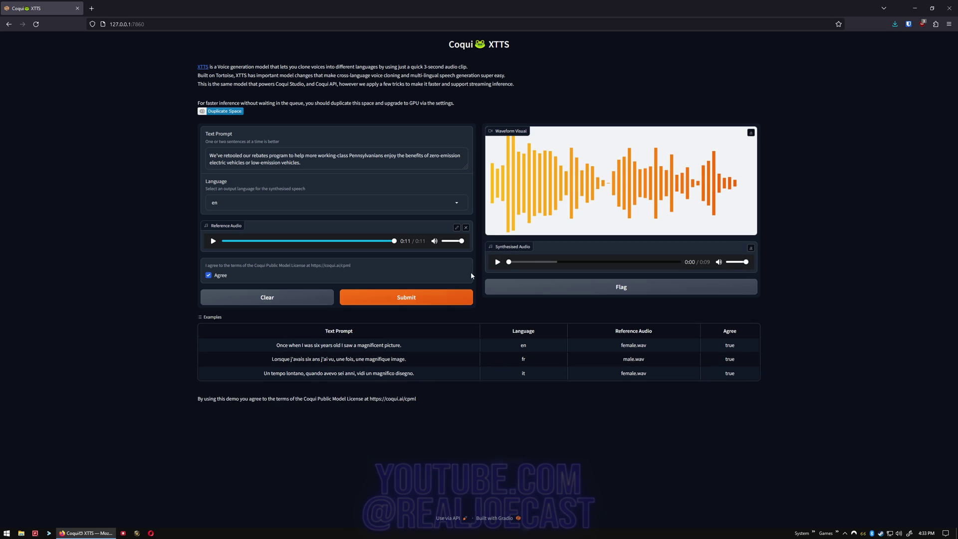
left_click(498, 262)
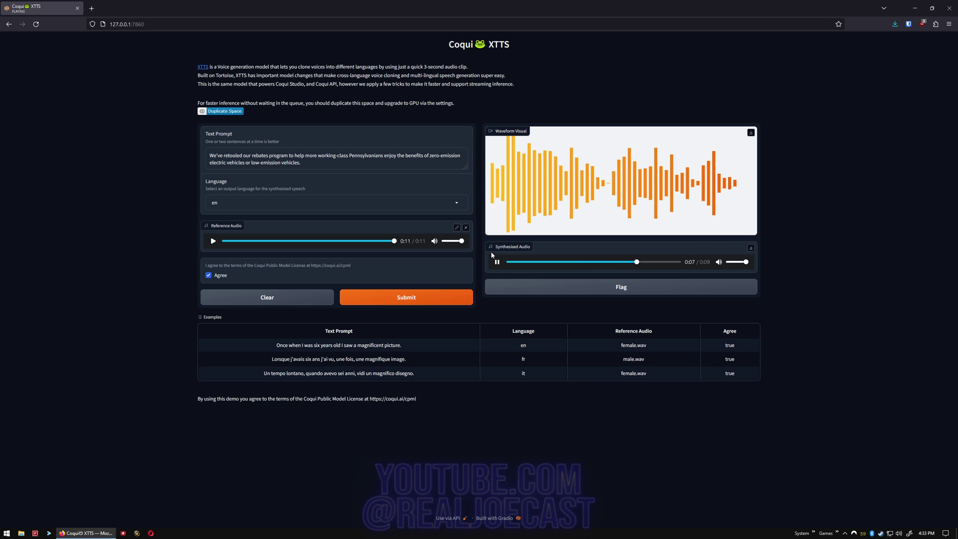
Step: Clear the reference and preview an audio file from Downloads in an external player
left_click(466, 227)
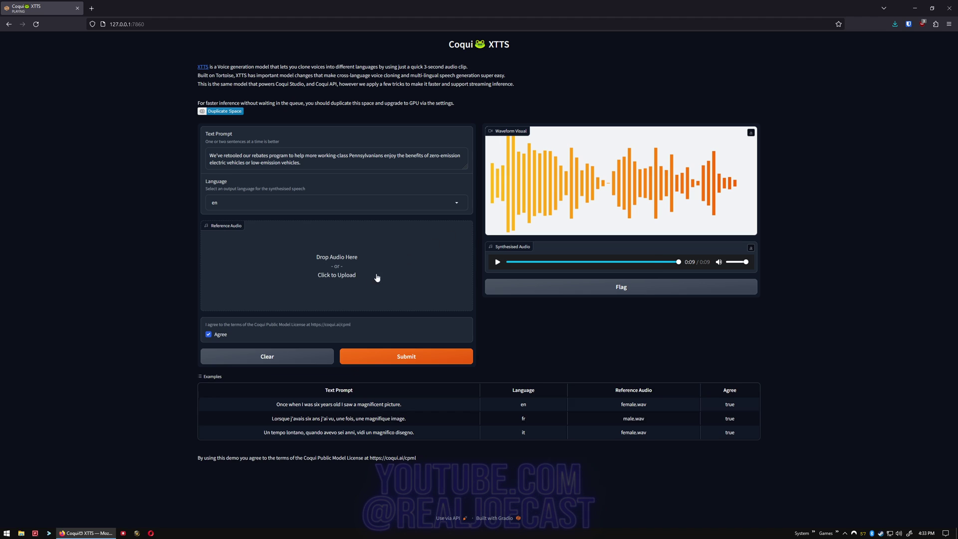
left_click(334, 265)
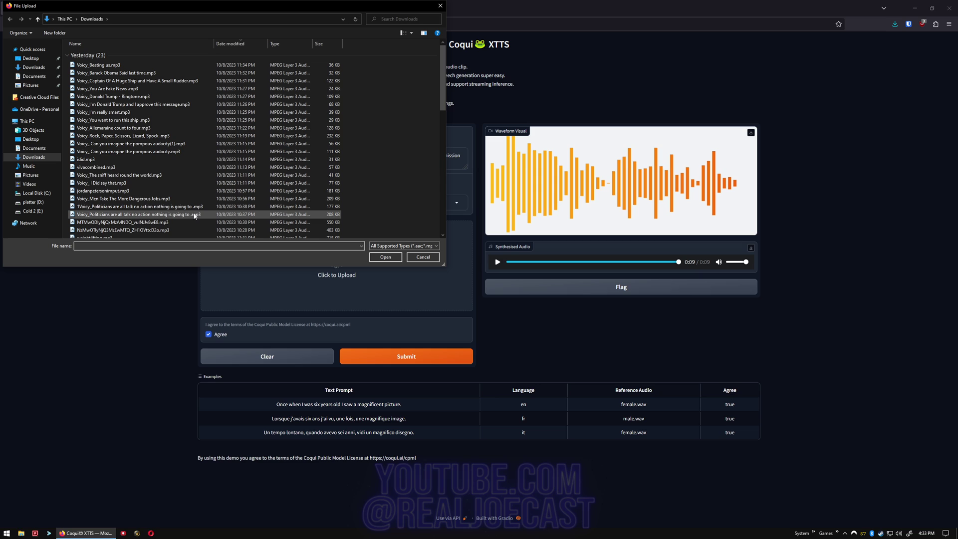
scroll(172, 220, "down", 1)
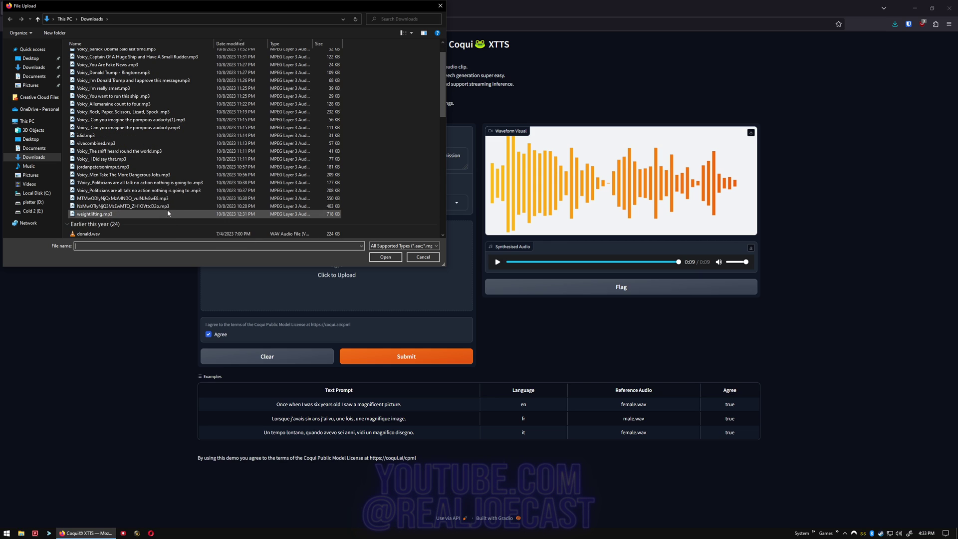
right_click(168, 208)
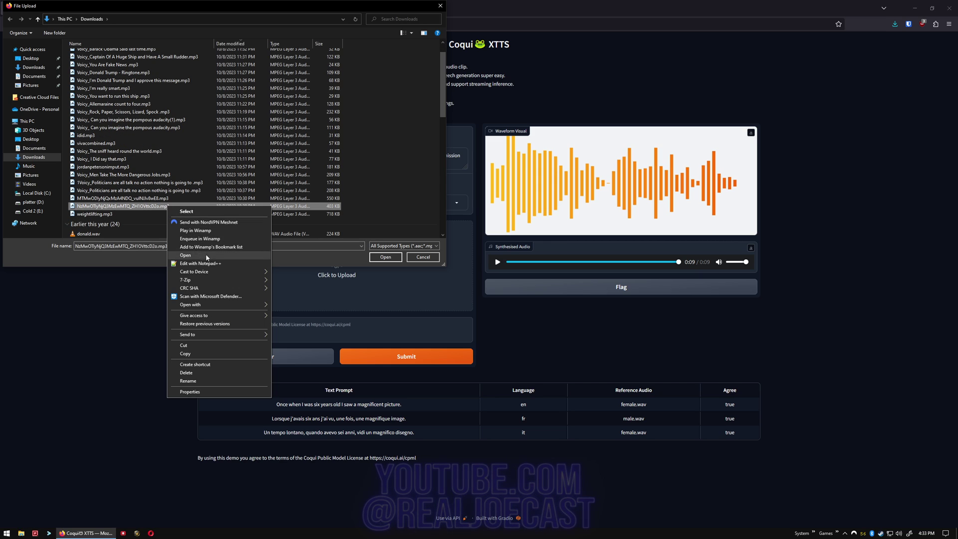
left_click(199, 231)
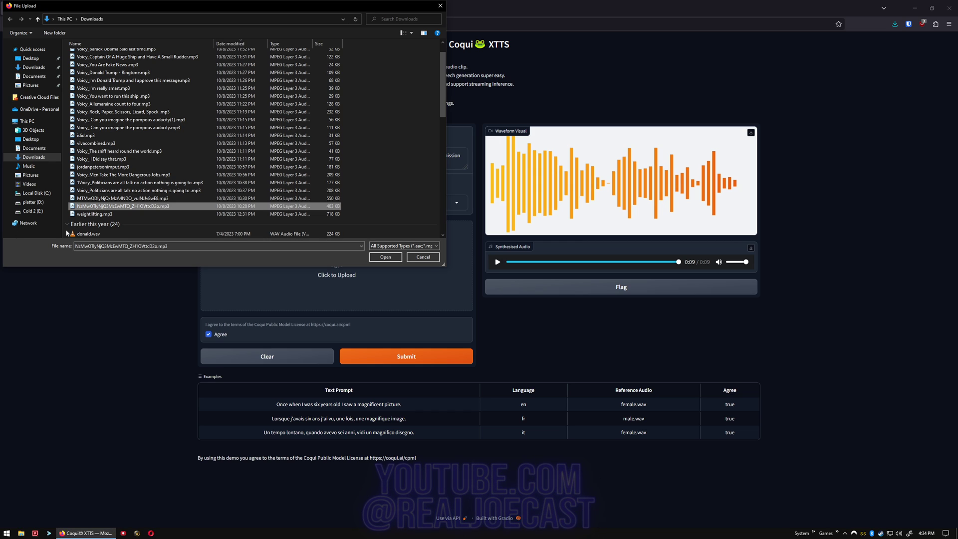
Step: Load 8-bit-game-music-122259.mp3 as the 0:24 reference clip and start playing it
scroll(167, 207, "down", 1)
scroll(168, 208, "down", 2)
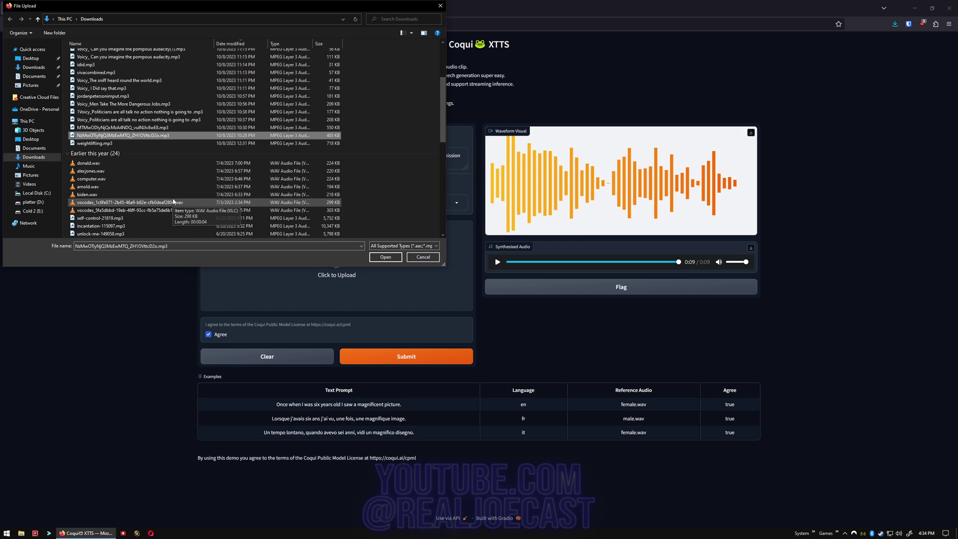
scroll(167, 214, "down", 2)
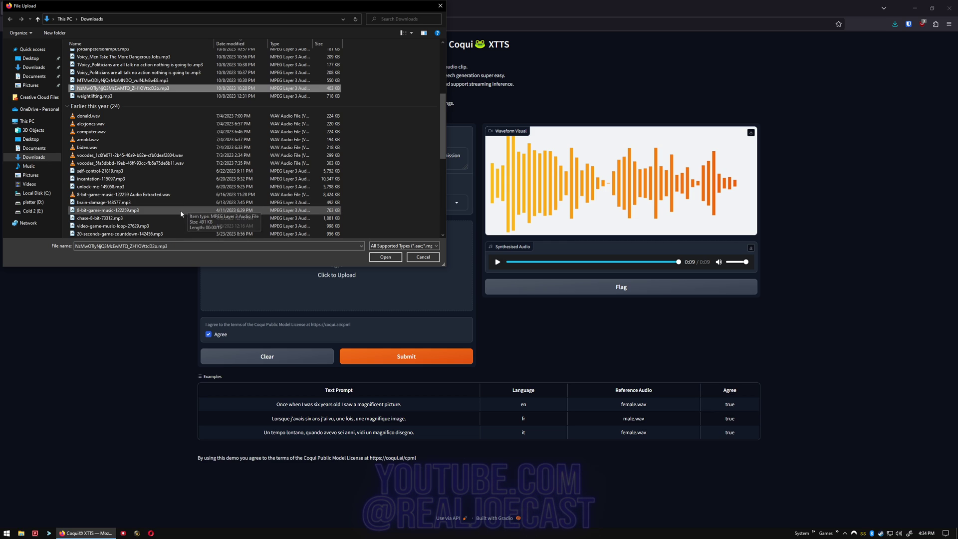
left_click(153, 210)
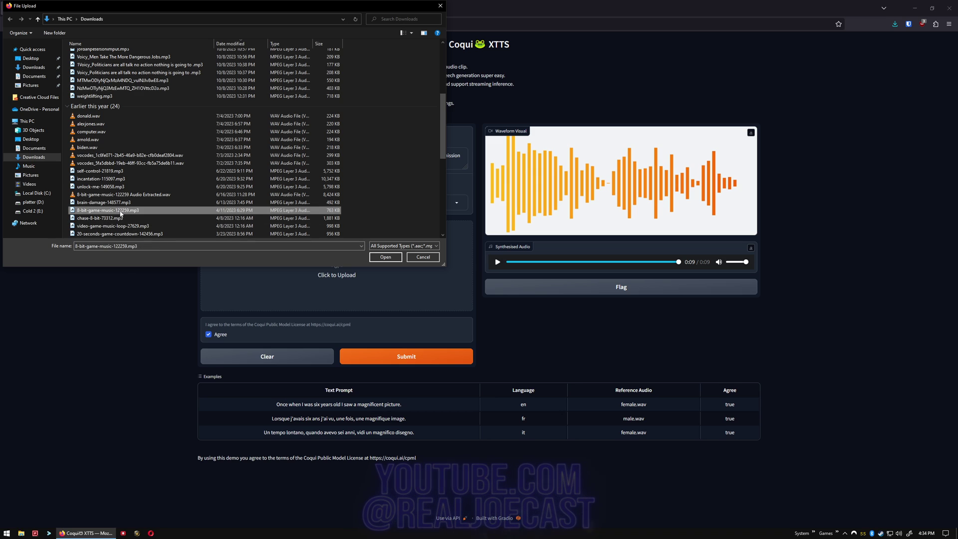
left_click(385, 257)
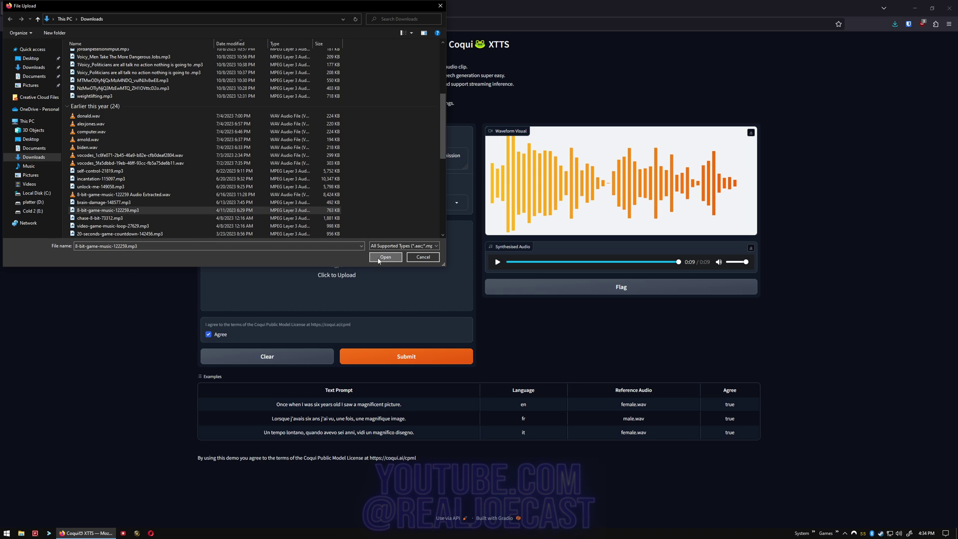
left_click(213, 241)
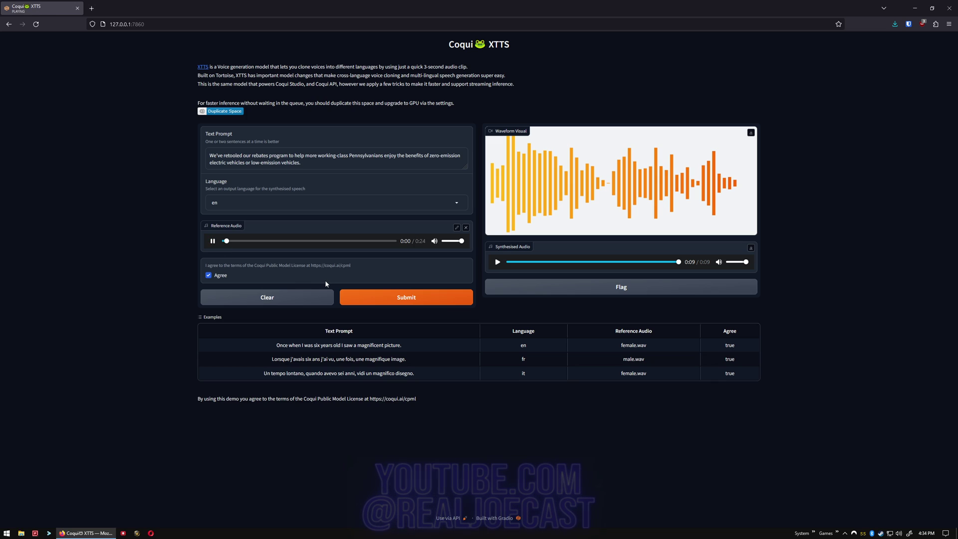
Step: Stop the music reference, generate the rebates sentence, and play the 0:09 output
left_click(215, 242)
left_click(428, 302)
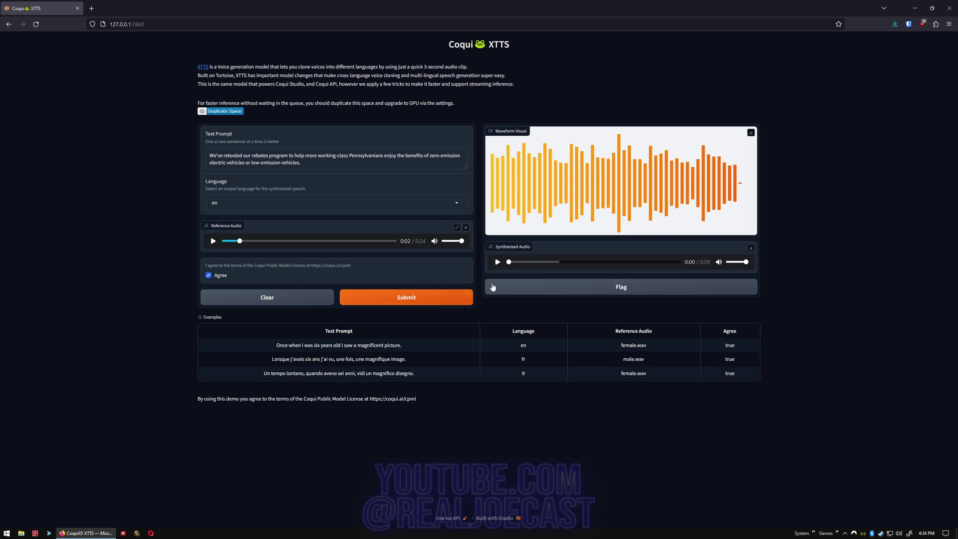
left_click(495, 264)
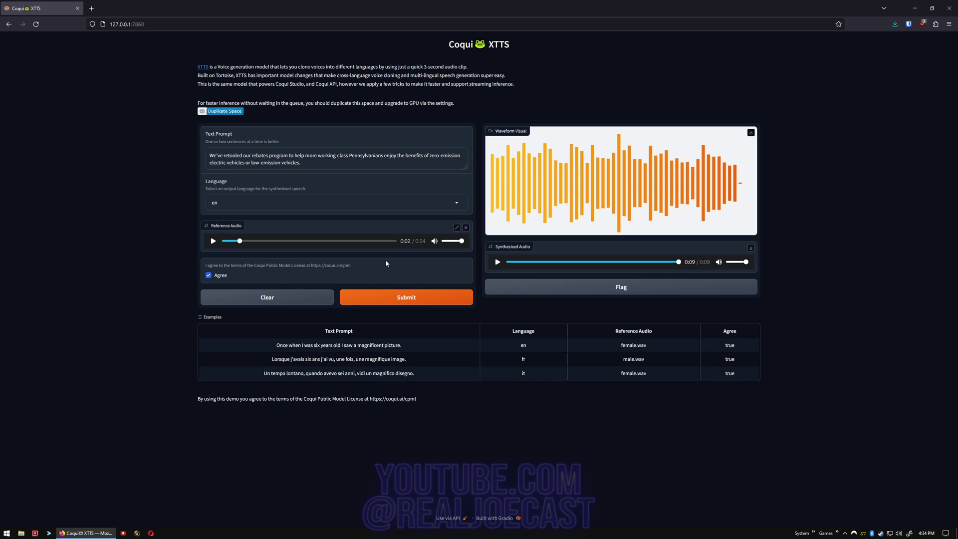
Step: Set the output language to es and swap the reference for a short Voicy clip
left_click(381, 205)
left_click(348, 232)
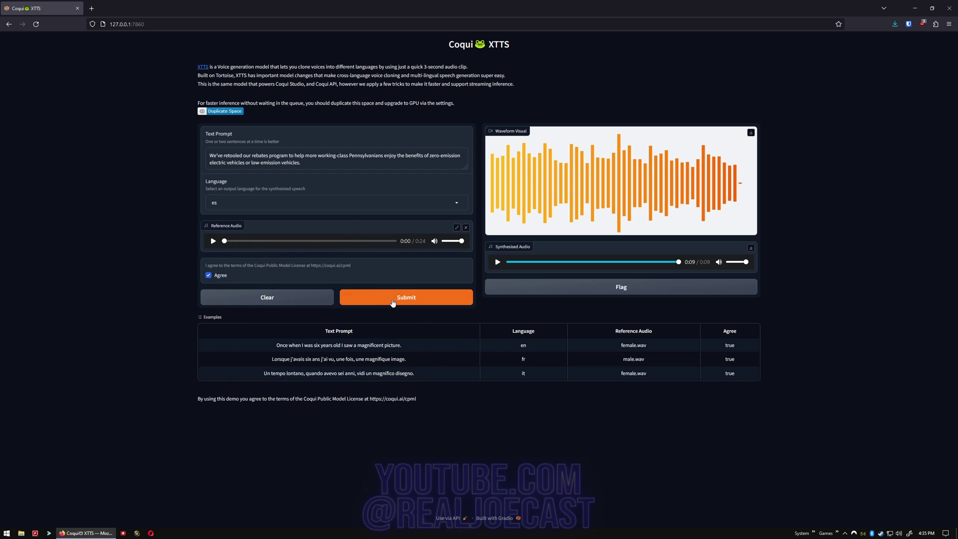
left_click(466, 227)
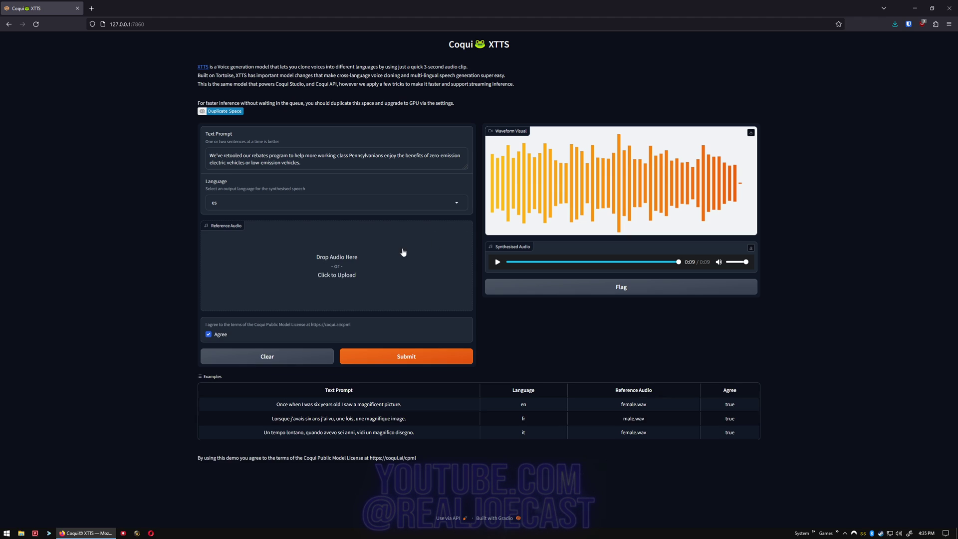
left_click(335, 274)
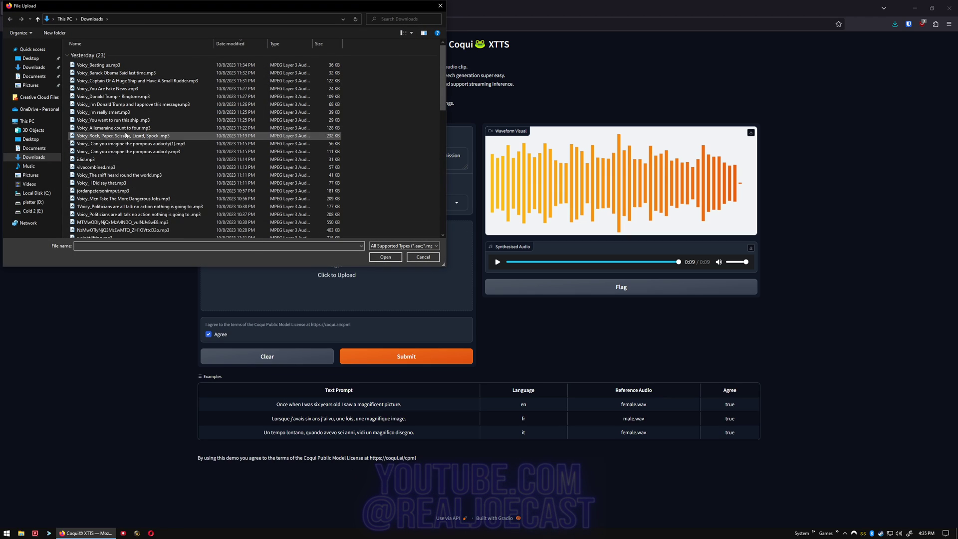
double_click(126, 75)
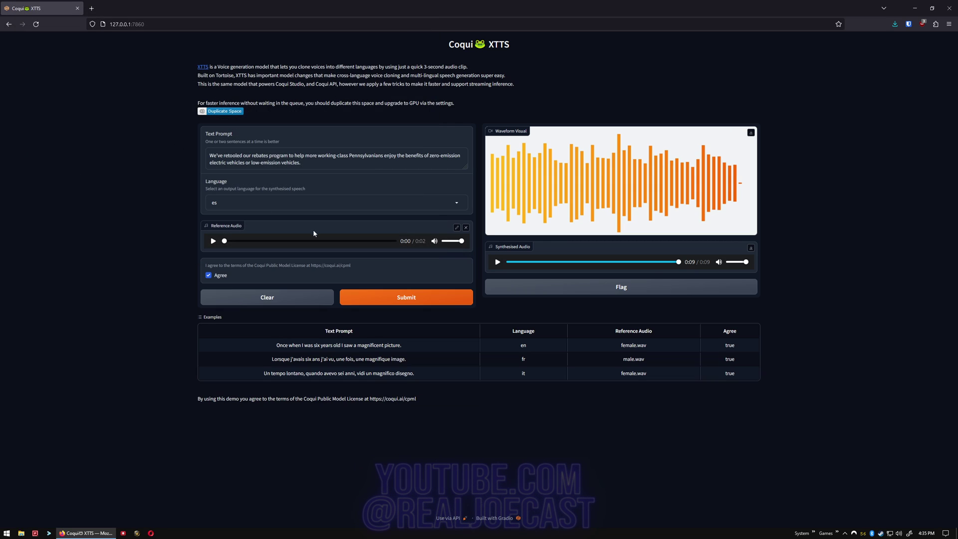
Step: Switch the language back to en, generate the cloned speech, then play and pause it
left_click(244, 210)
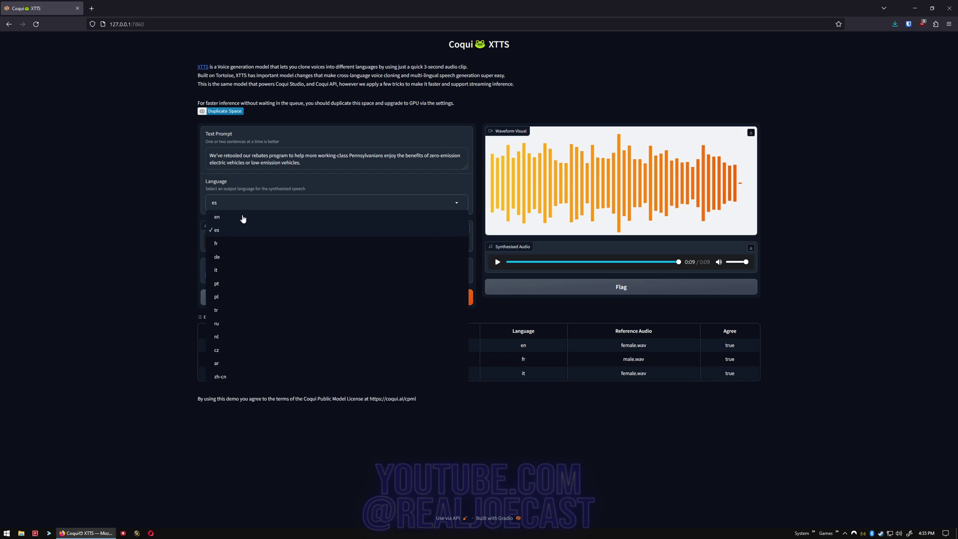
left_click(246, 216)
left_click(387, 302)
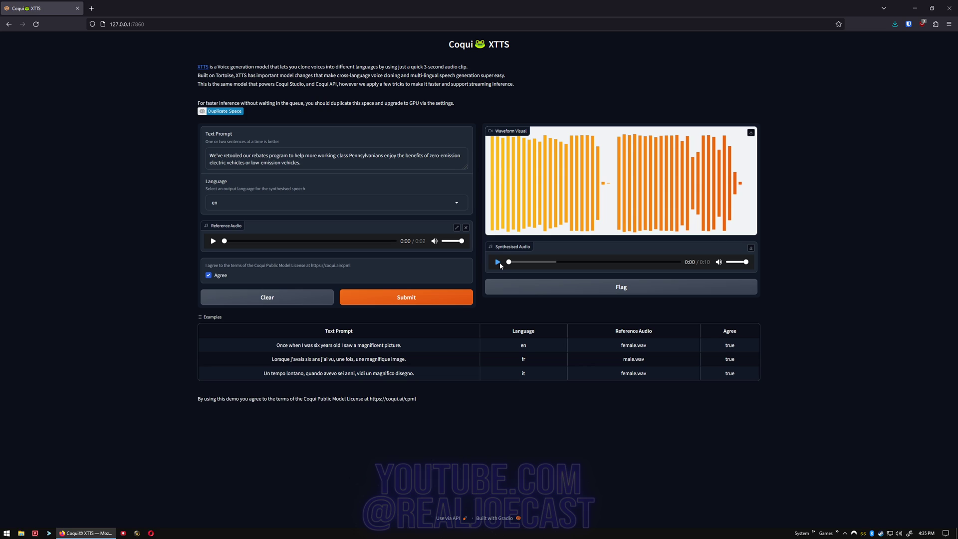
left_click(499, 264)
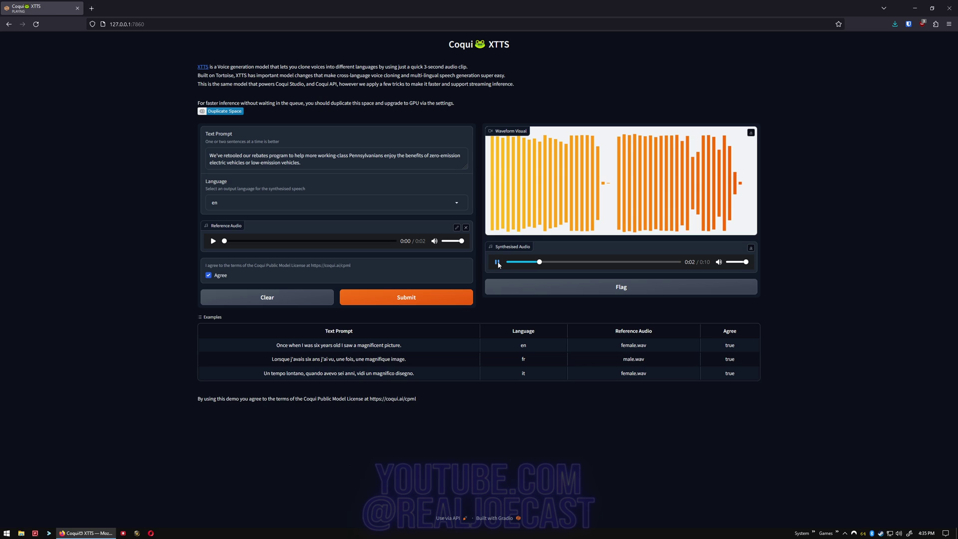
left_click(498, 262)
Step: Replace the reference audio with 'Voicy_ Can you imagine the pompous audacity(1).mp3' from Downloads
left_click(465, 227)
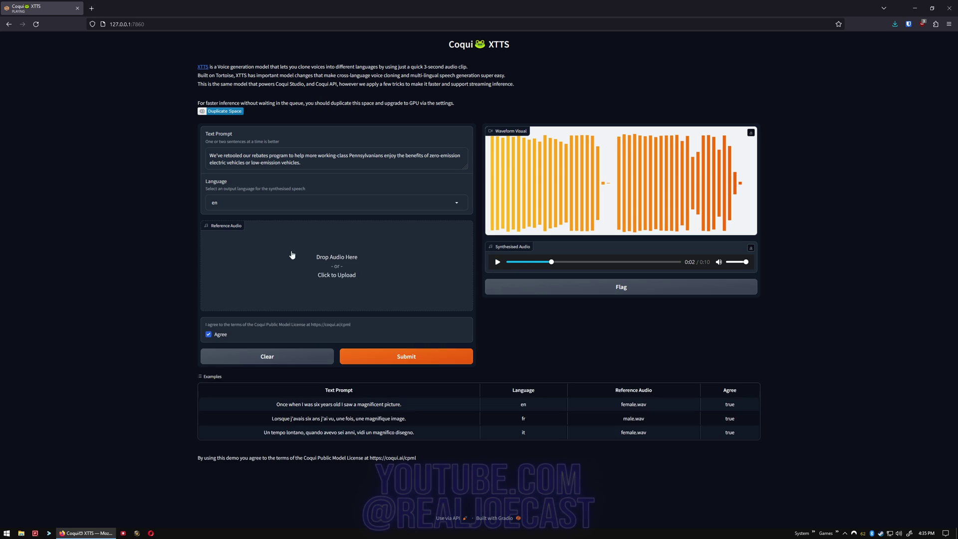
left_click(329, 275)
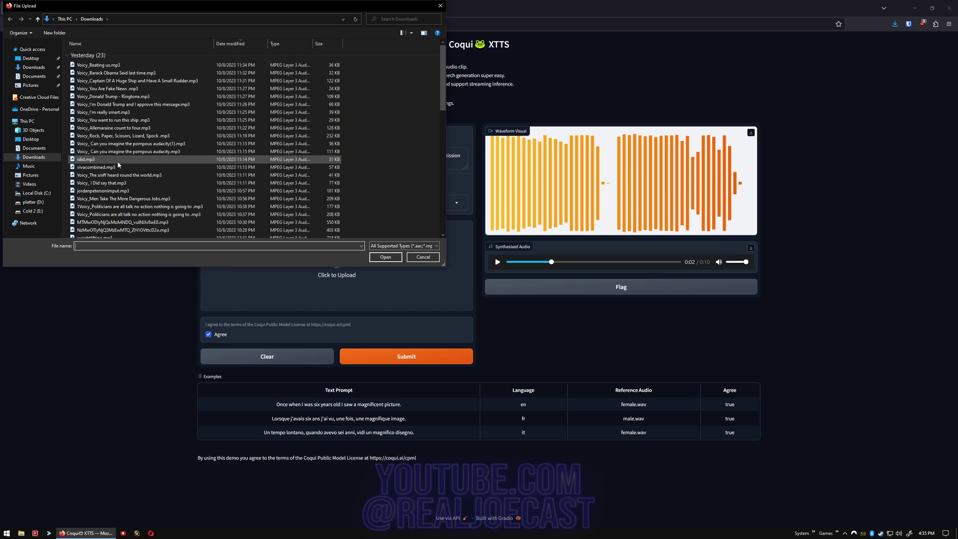
left_click(141, 152)
left_click(141, 144)
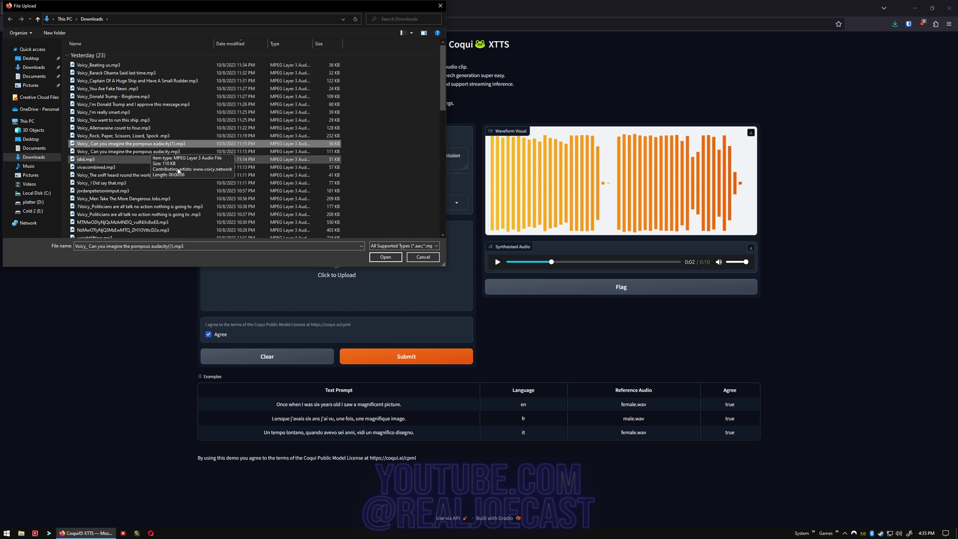
left_click(385, 257)
Step: Listen to the 0:03 reference, regenerate the English speech and play the 0:10 result
left_click(211, 242)
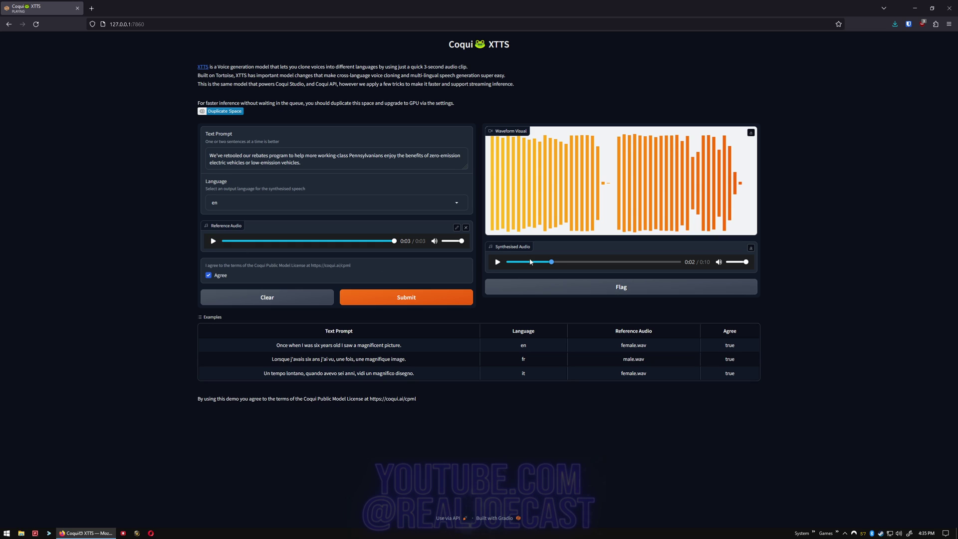
left_click(429, 302)
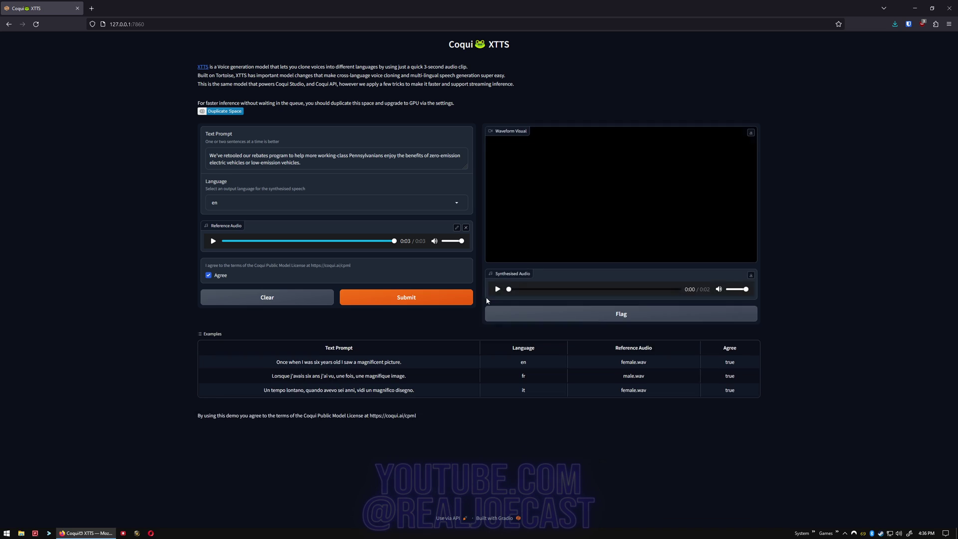
left_click(497, 261)
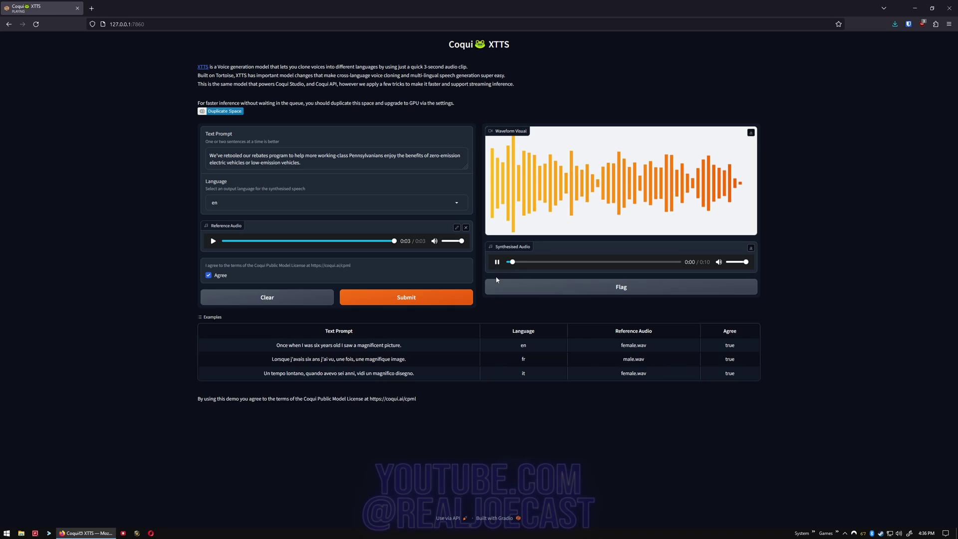
Step: Set the output language to nl, regenerate, and play the new 0:14 clip
left_click(398, 207)
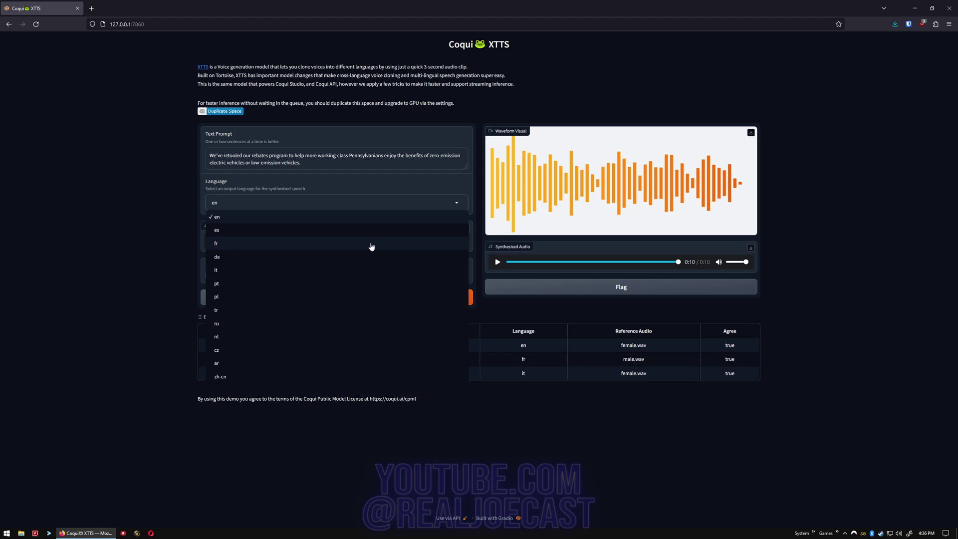
left_click(354, 337)
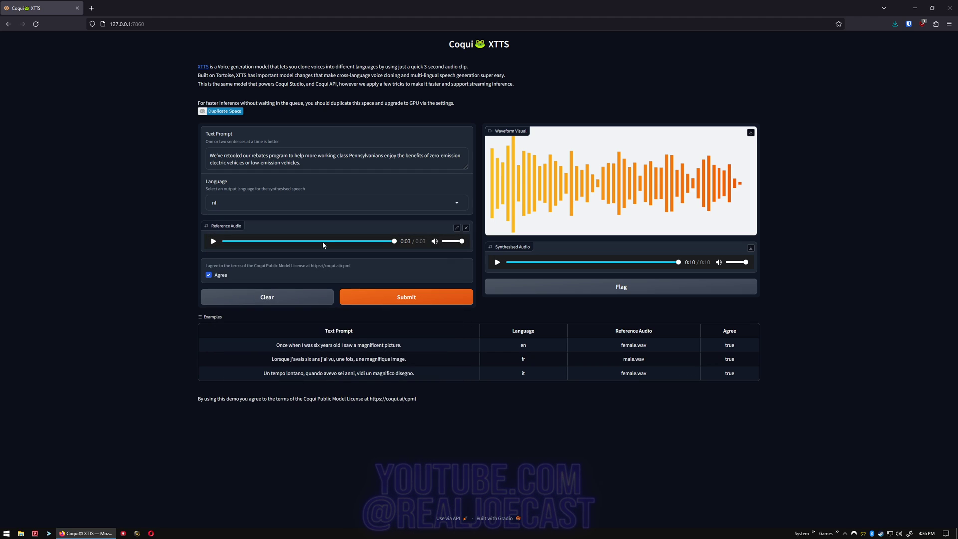
left_click(422, 304)
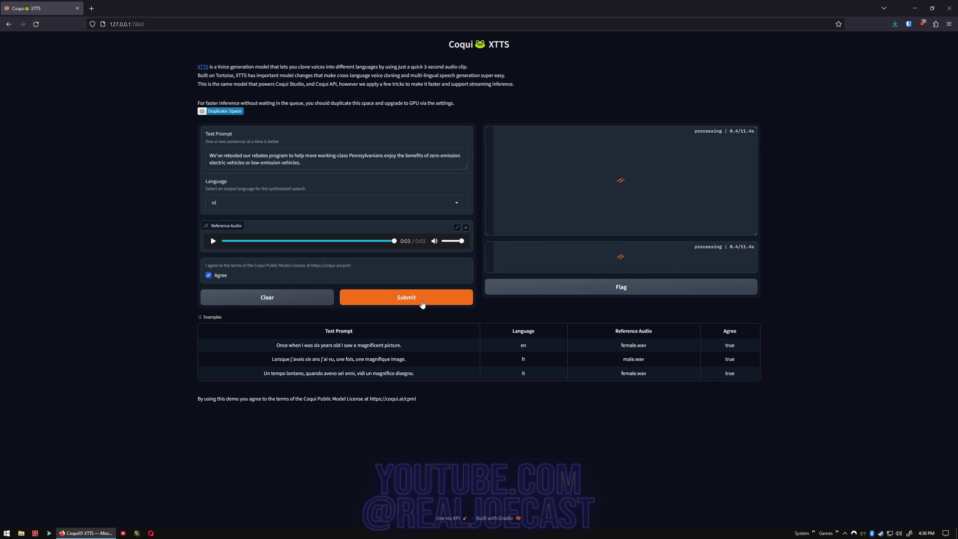
left_click(498, 263)
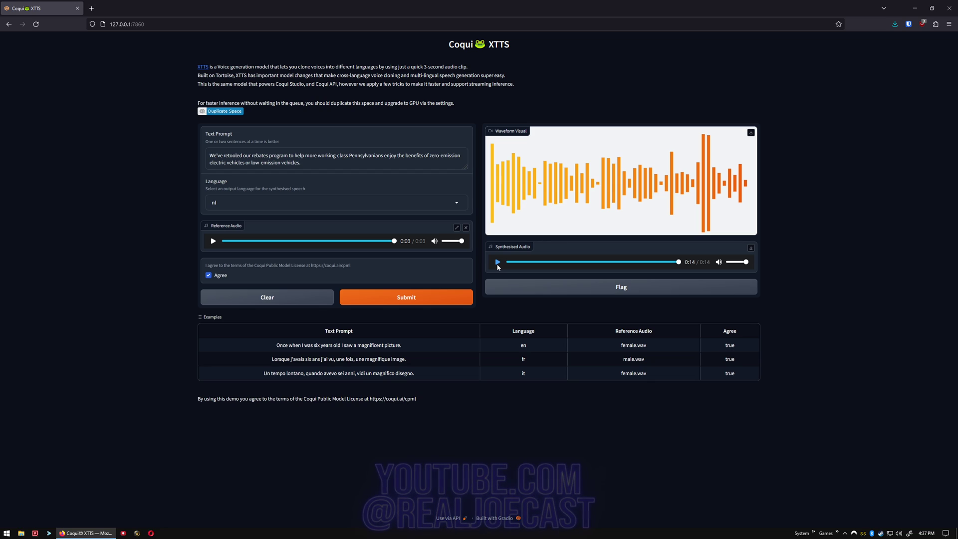
Step: Open the output language list and close it again, keeping nl selected
left_click(457, 204)
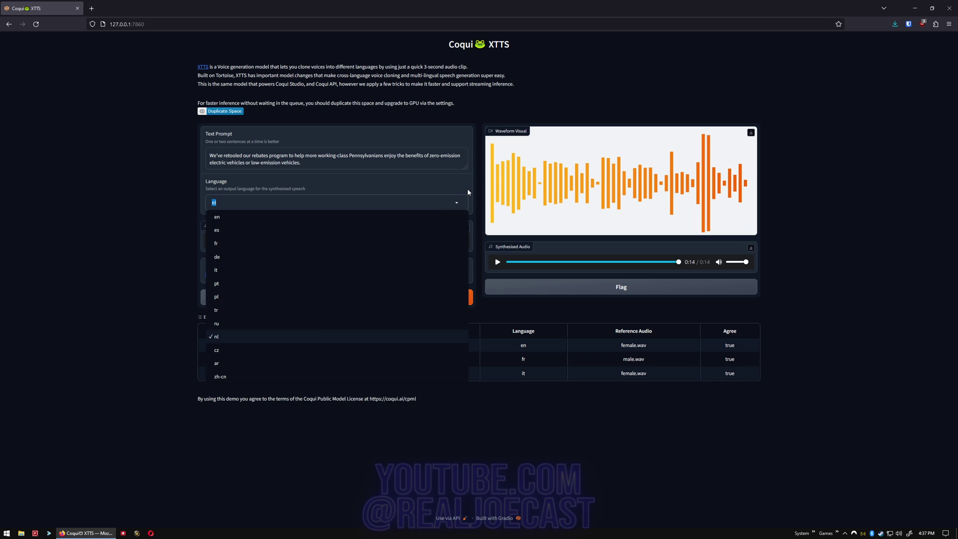
left_click(468, 192)
left_click(468, 191)
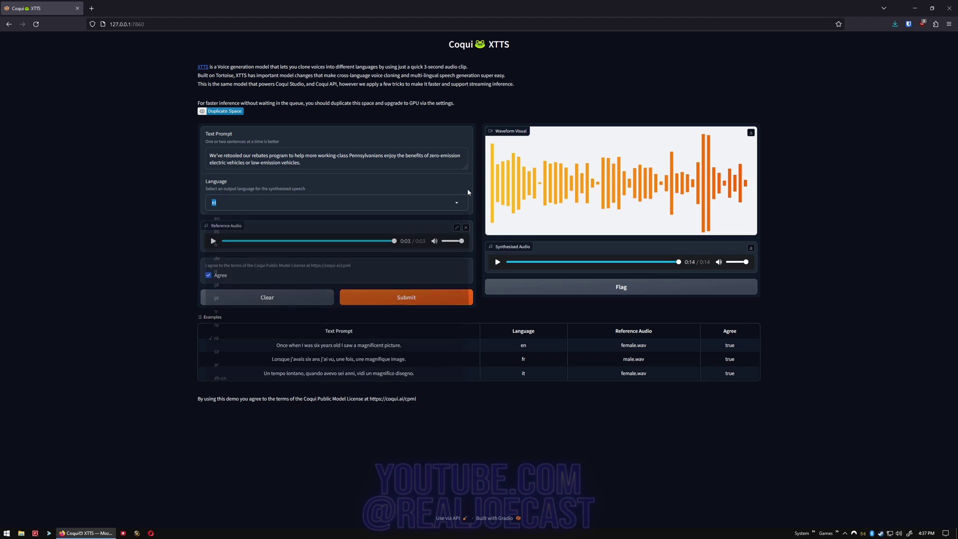
left_click(164, 230)
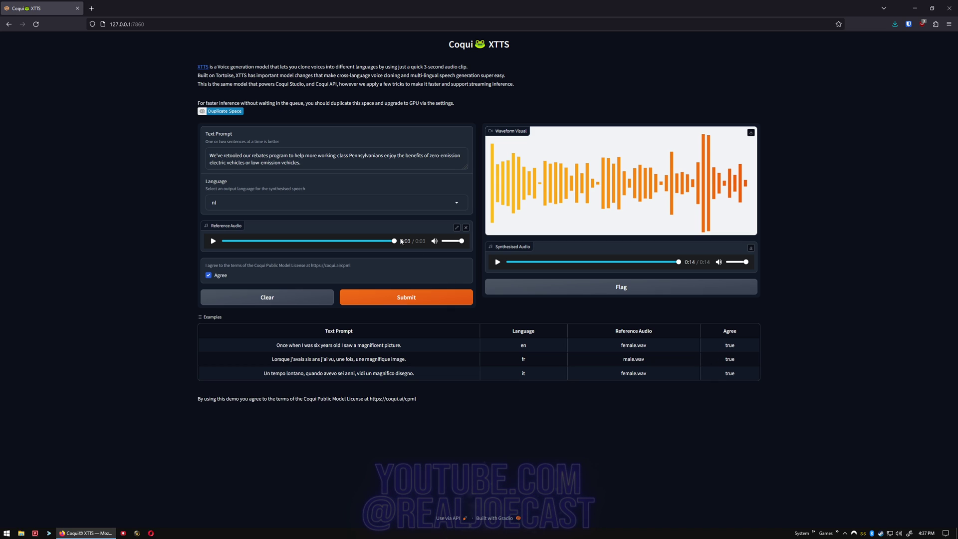
Step: Load the first example ('Once when I was six years old…', en) and preview its 0:11 reference
left_click(519, 345)
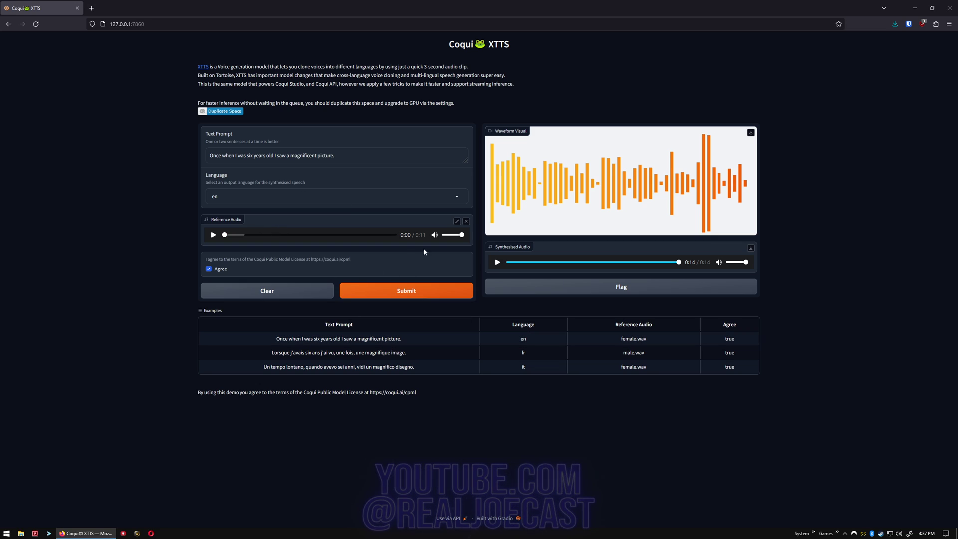
left_click(214, 235)
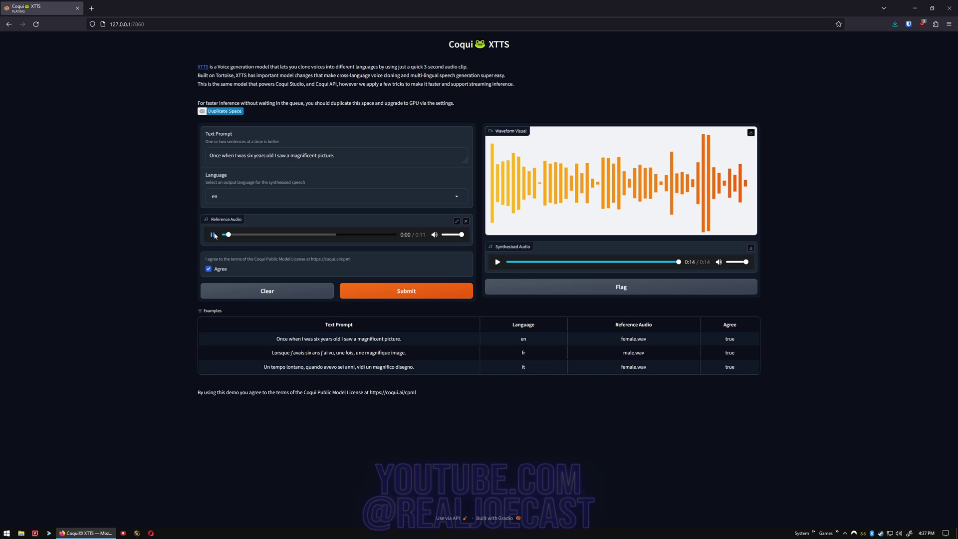
left_click(214, 235)
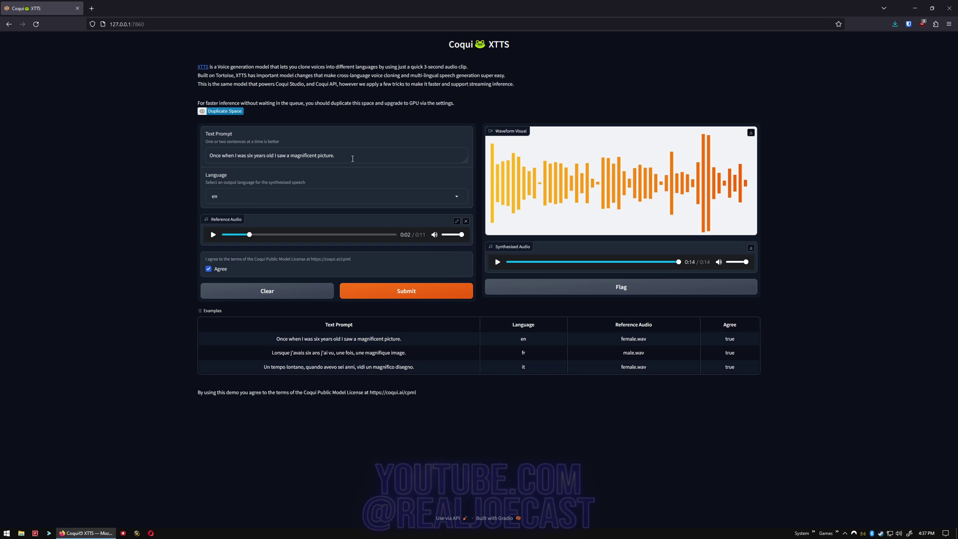
Step: Replace the prompt with the 'Built on Tortoise, XTTS has important model changes…' intro lines and generate speech
left_click_drag(517, 89, 198, 77)
key("ctrl+c")
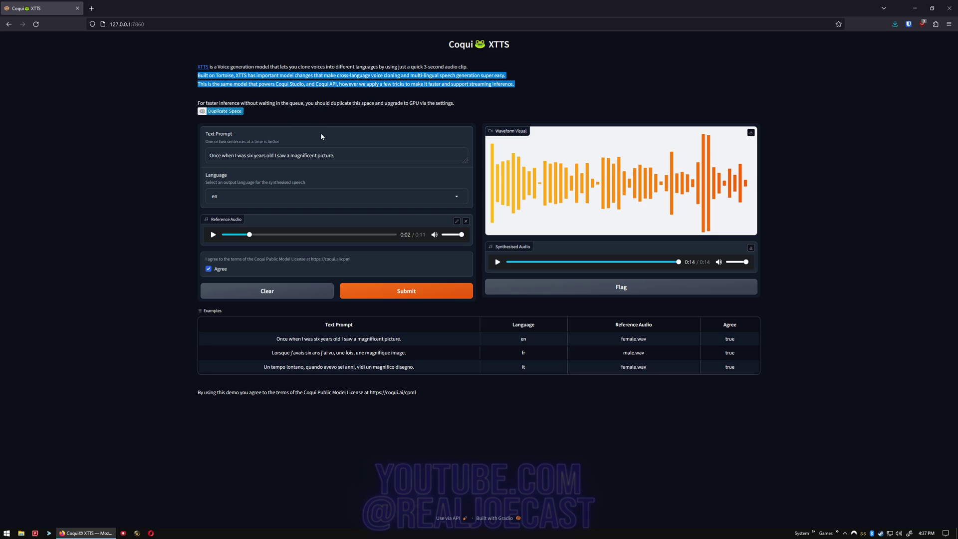
left_click_drag(352, 158, 197, 156)
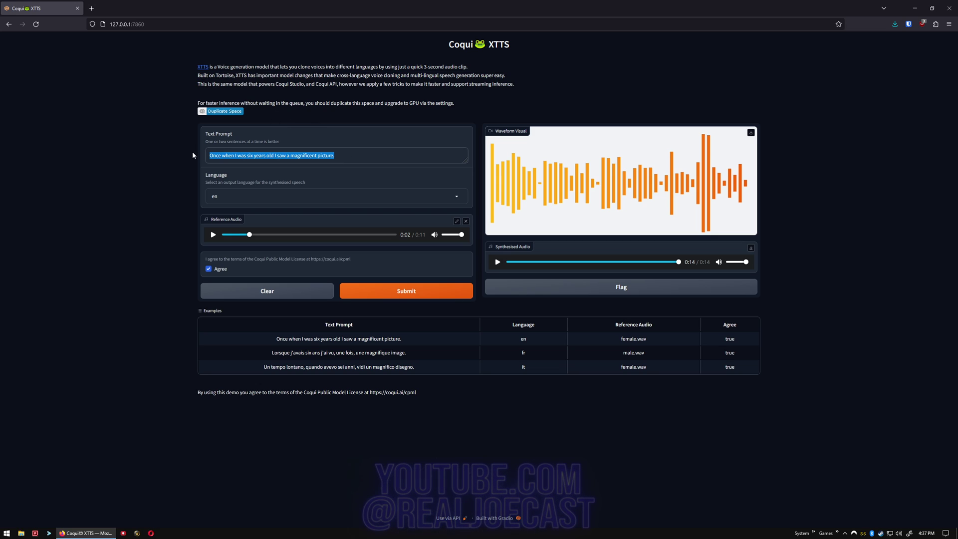
key("ctrl+v")
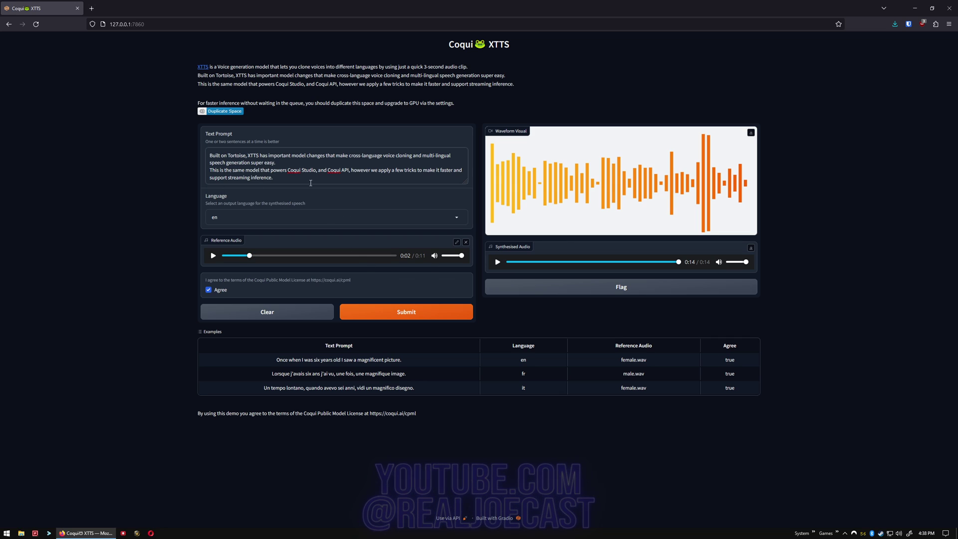
left_click(412, 313)
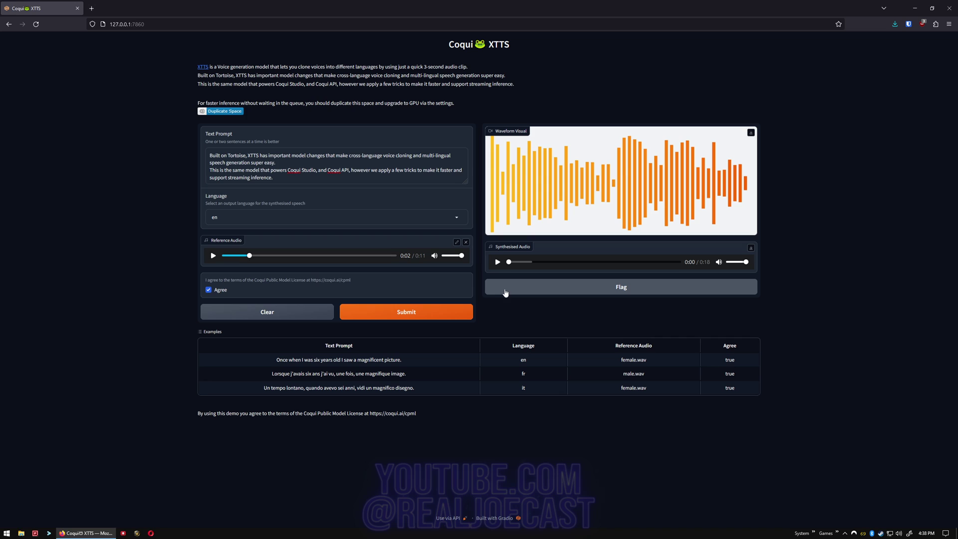
left_click(498, 262)
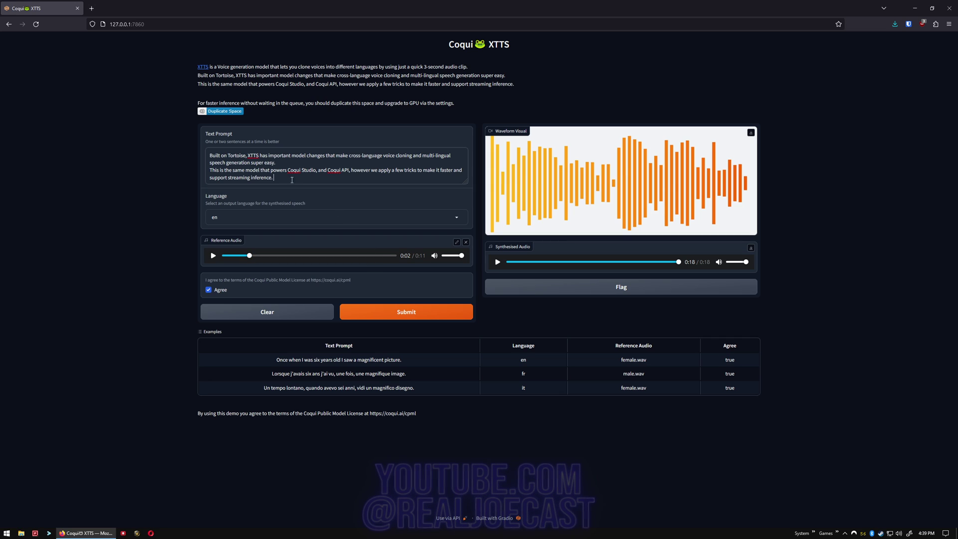
left_click_drag(292, 180, 208, 165)
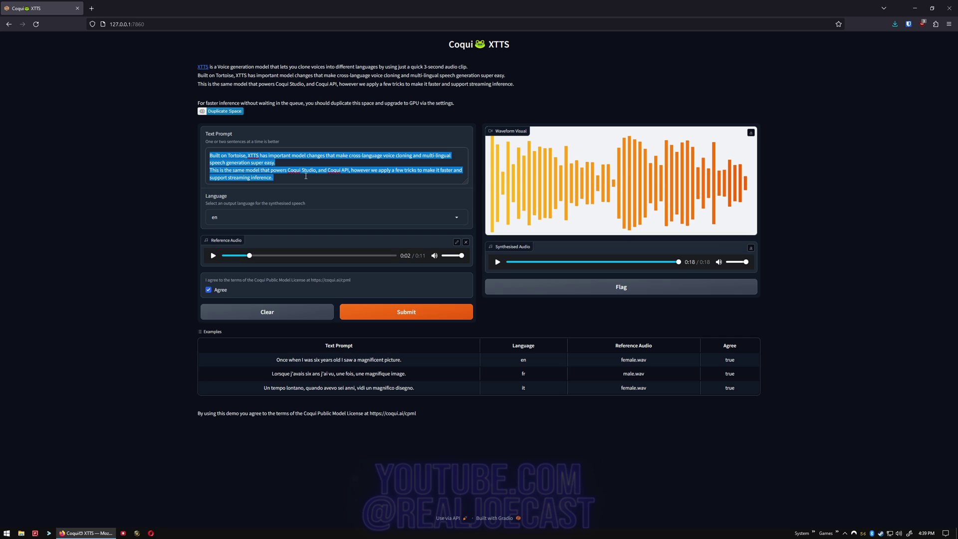
mouse_move(577, 231)
mouse_move(551, 223)
left_click(307, 181)
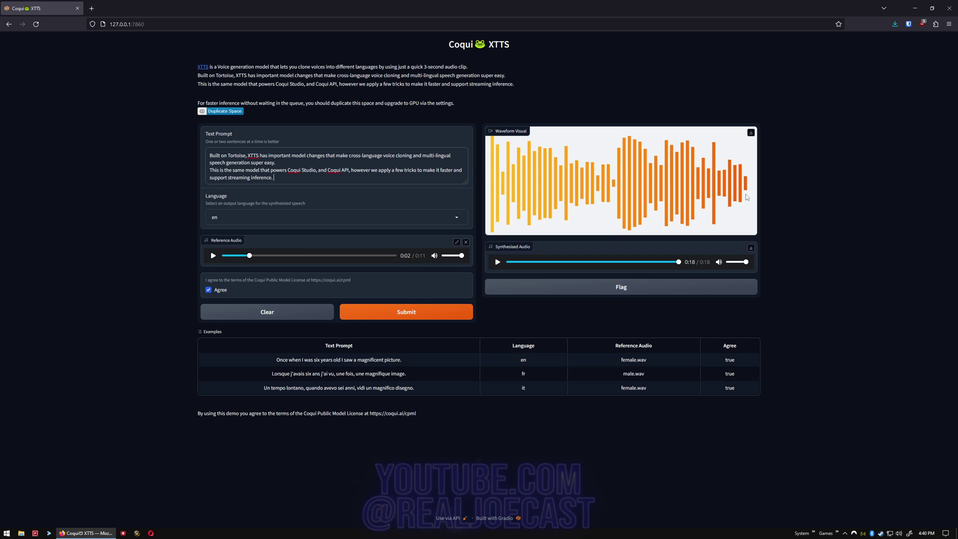
mouse_move(648, 165)
left_click_drag(505, 47, 452, 47)
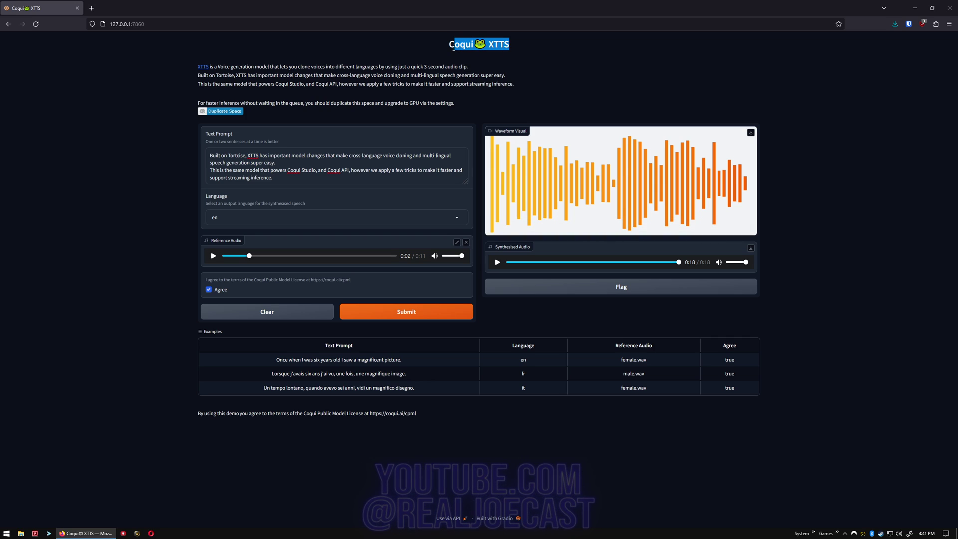
left_click(452, 68)
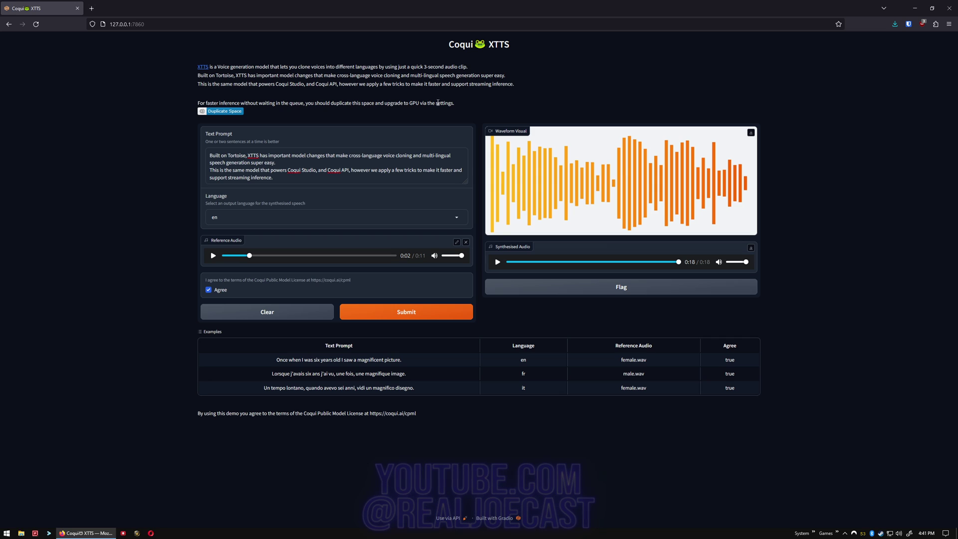